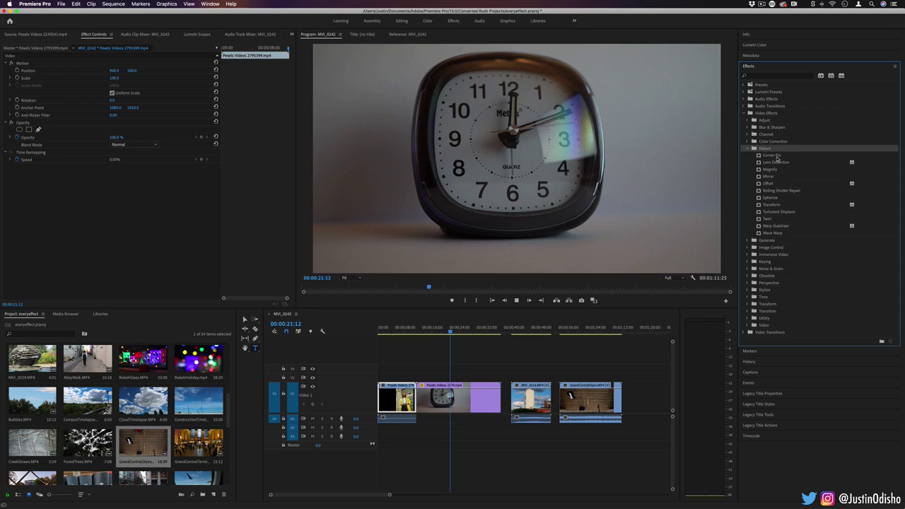
Step: Apply the Corner Pin effect to the GrandCentralStairs clip in the sequence
{"action": "left_click", "coordinate": [776, 156]}
{"action": "key", "text": "space"}
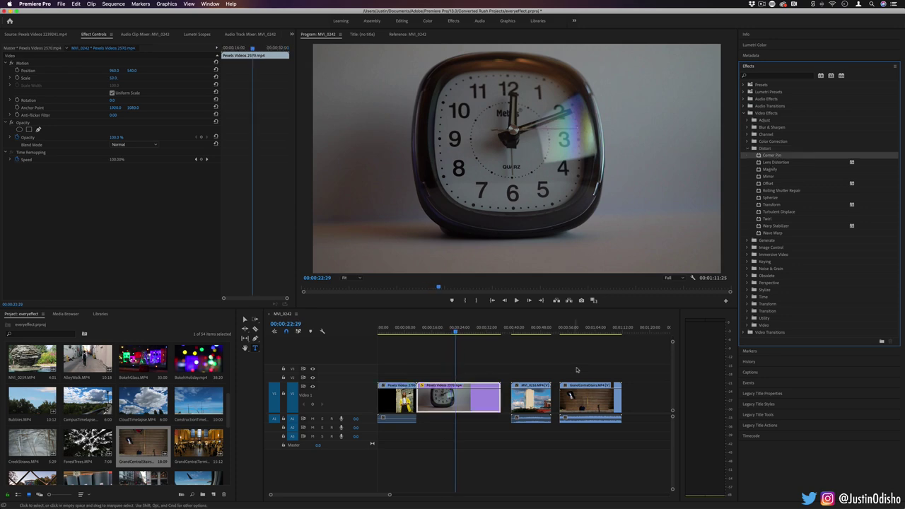
{"action": "left_click", "coordinate": [585, 329]}
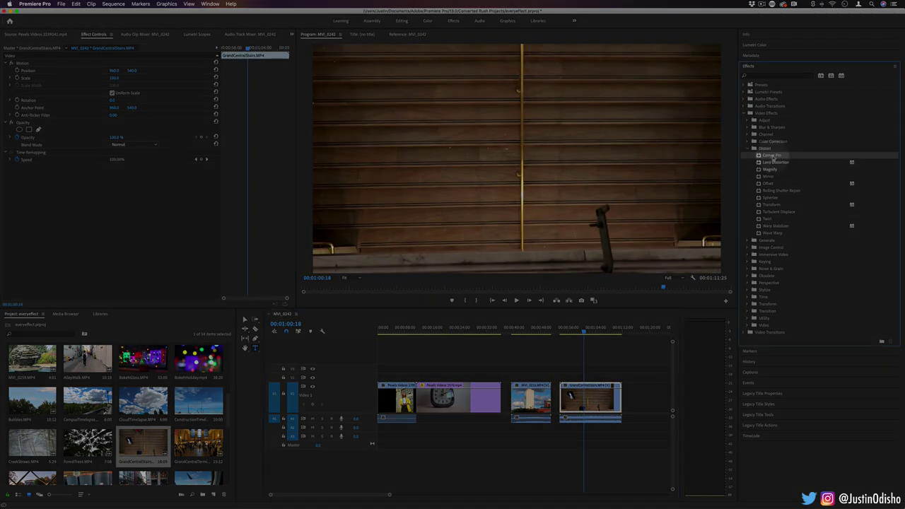
{"action": "left_click_drag", "start_coordinate": [772, 155], "coordinate": [593, 397]}
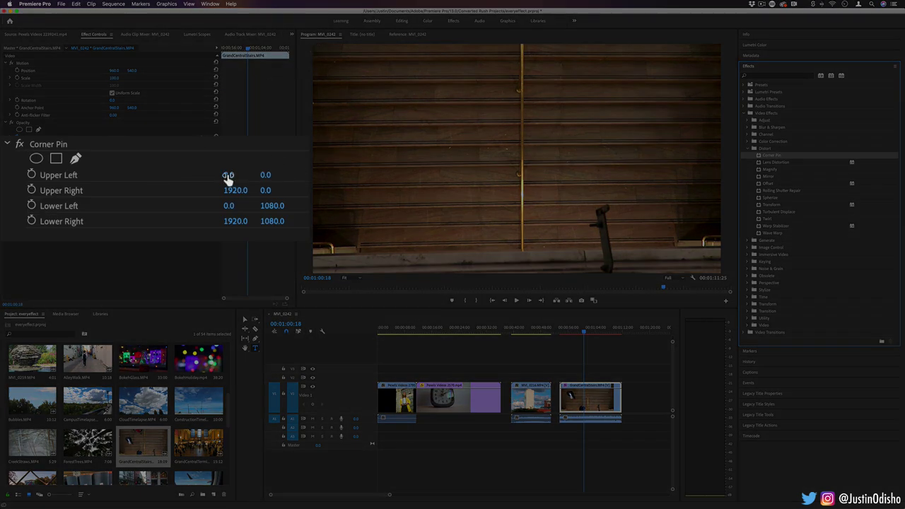
Step: Reshape the Corner Pin into an angled perspective: upper left about 373, 173, upper right 1561, 235, lower left 344, 972, lower right 1474, 840
{"action": "left_click_drag", "start_coordinate": [228, 177], "coordinate": [415, 177]}
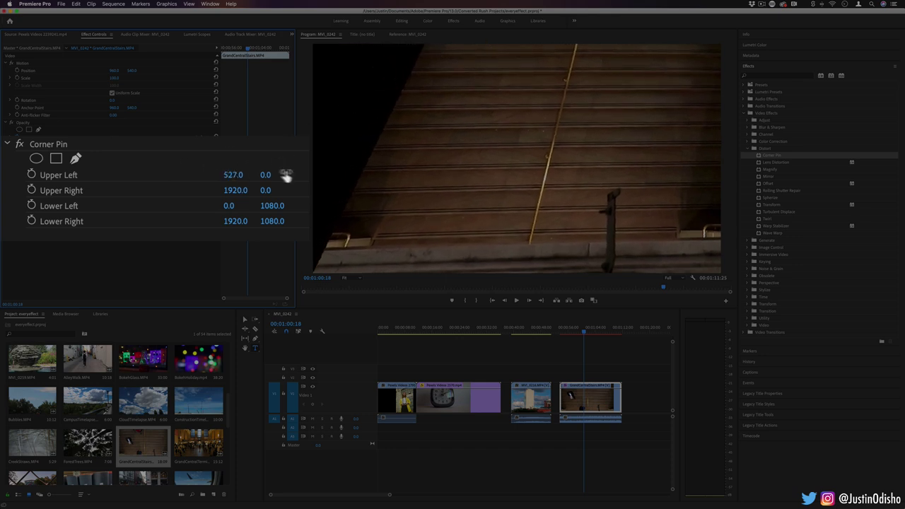
{"action": "left_click_drag", "start_coordinate": [266, 176], "coordinate": [503, 176]}
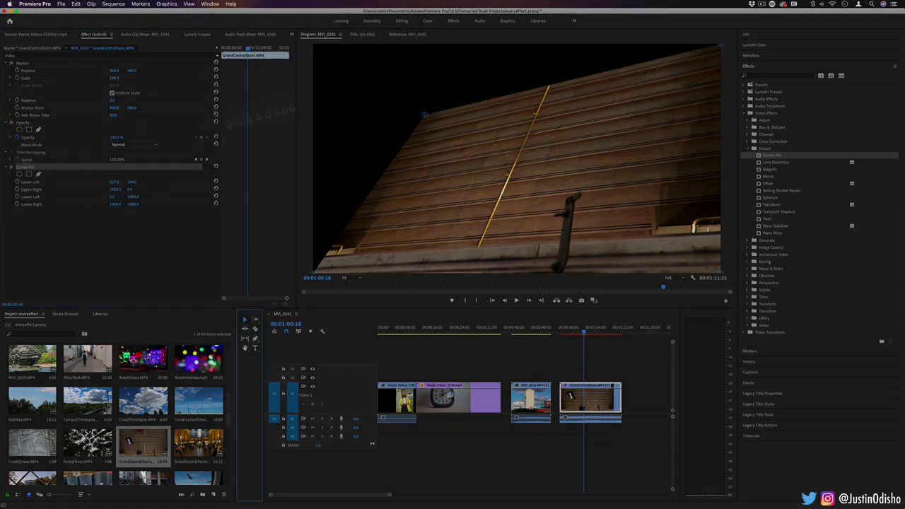
{"action": "left_click_drag", "start_coordinate": [426, 116], "coordinate": [388, 103]}
{"action": "left_click_drag", "start_coordinate": [721, 45], "coordinate": [646, 96]}
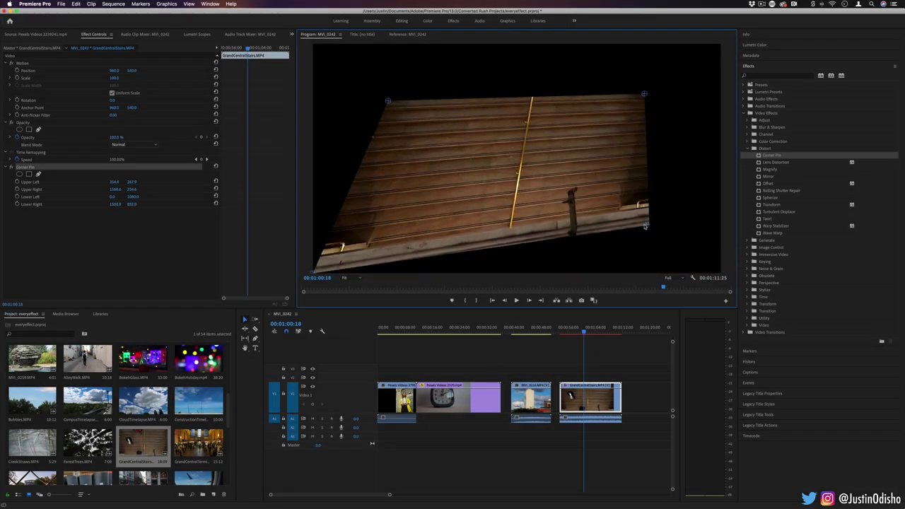
Step: Place the pinned clip on the track above the building clip and fit it onto the tower at scale 29, position 739, 540
{"action": "left_click_drag", "start_coordinate": [597, 402], "coordinate": [550, 377]}
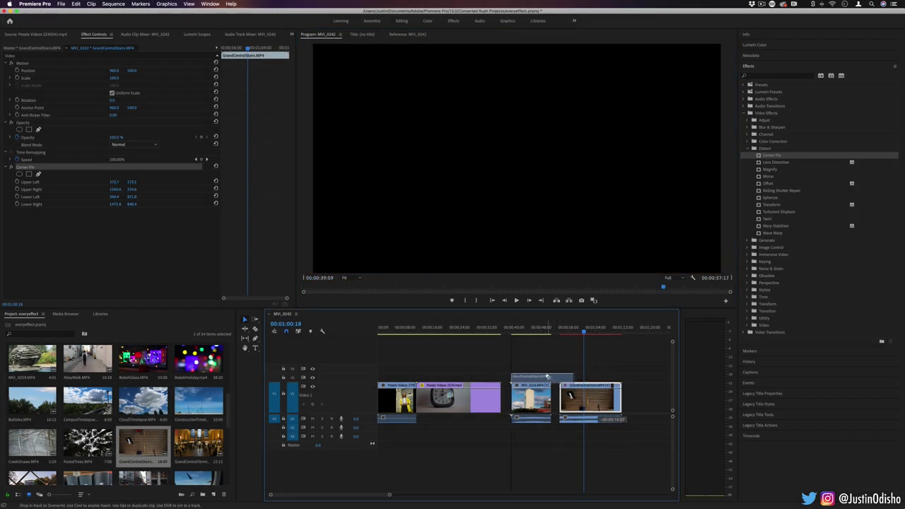
{"action": "left_click", "coordinate": [526, 328]}
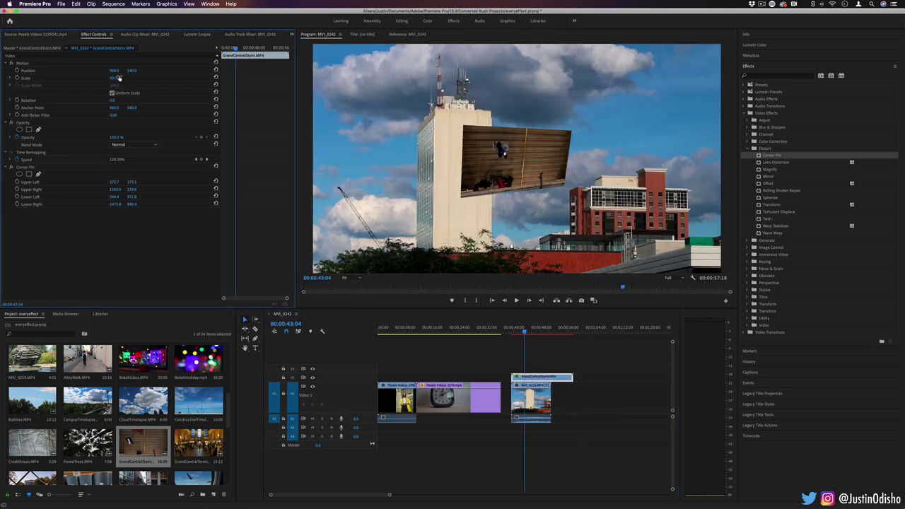
{"action": "mouse_move", "coordinate": [113, 71]}
{"action": "left_mouse_down"}
{"action": "mouse_move", "coordinate": [95, 71]}
{"action": "mouse_move", "coordinate": [119, 75]}
{"action": "left_mouse_up"}
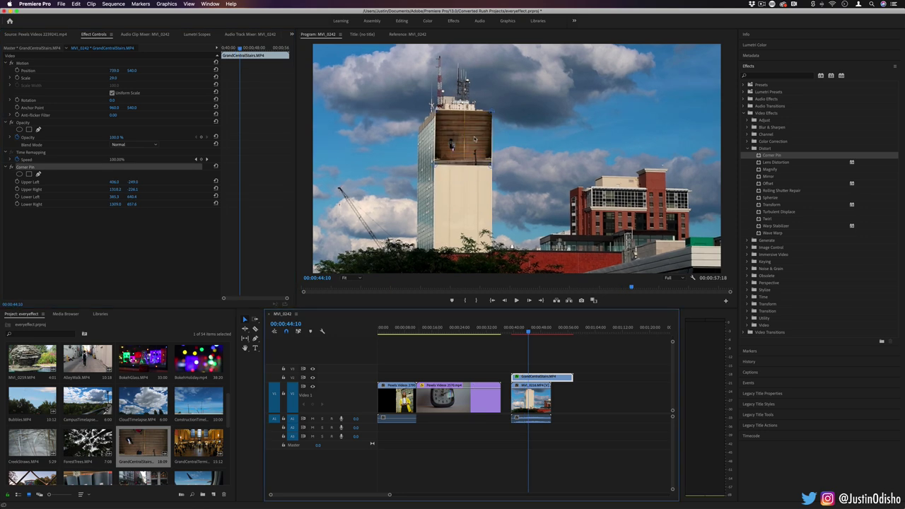
{"action": "left_click", "coordinate": [29, 169]}
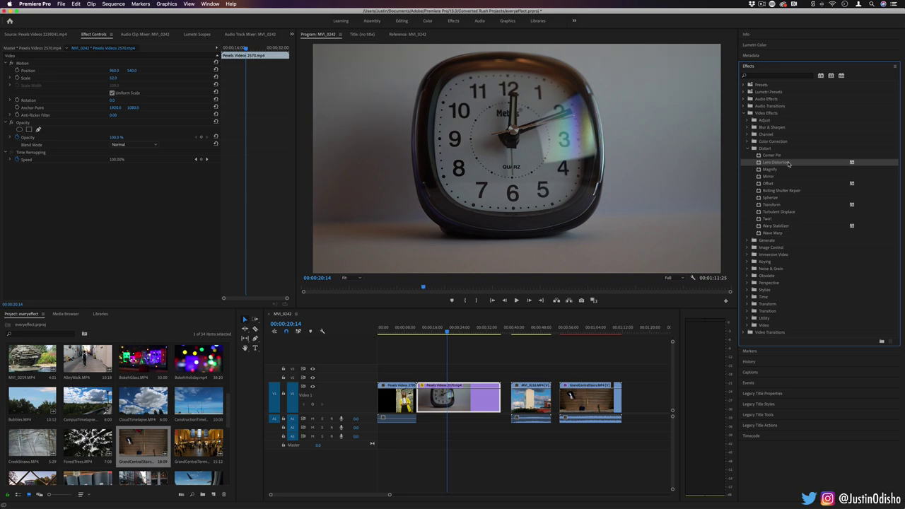
Step: Apply the Lens Distortion effect to the clock clip and try adjusting its Curvature
{"action": "left_click_drag", "start_coordinate": [789, 163], "coordinate": [450, 402]}
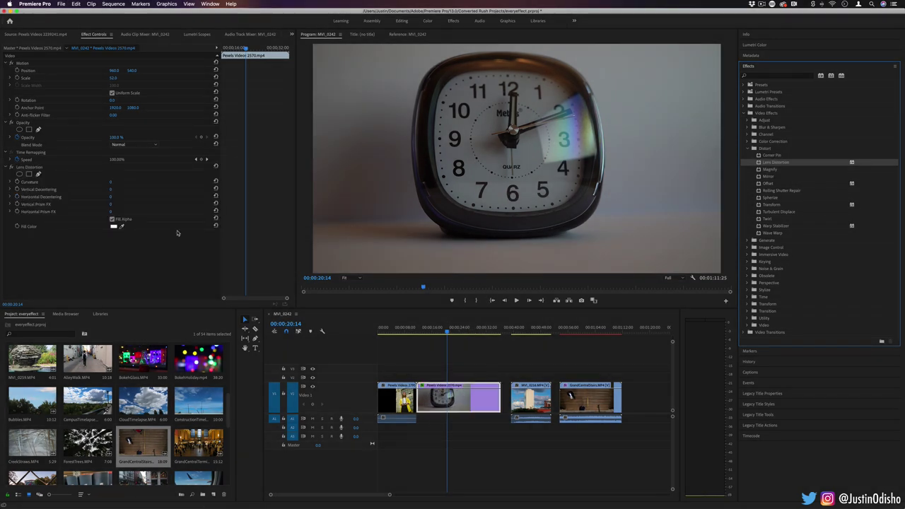
{"action": "mouse_move", "coordinate": [111, 183]}
{"action": "left_mouse_down"}
{"action": "mouse_move", "coordinate": [182, 182]}
{"action": "mouse_move", "coordinate": [41, 182]}
{"action": "mouse_move", "coordinate": [111, 191]}
{"action": "mouse_move", "coordinate": [96, 190]}
{"action": "left_mouse_up"}
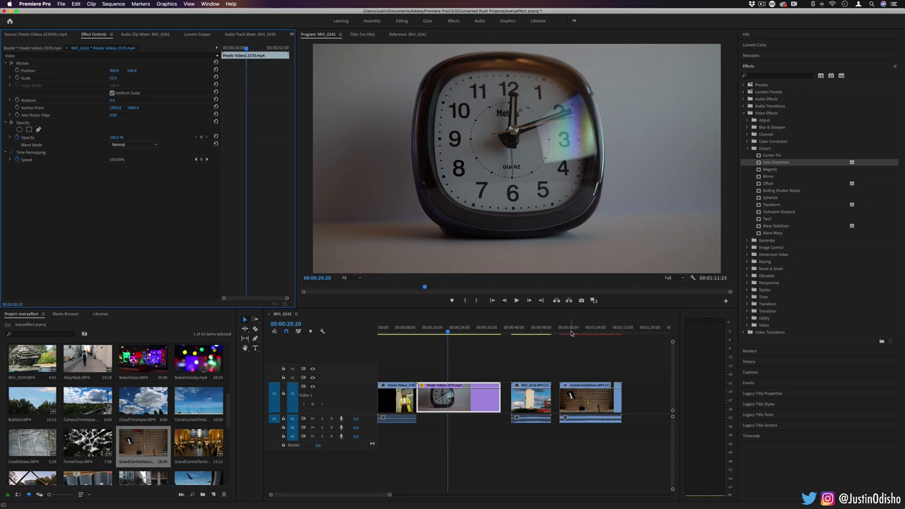
Step: Mark the sequence range from 00:00:20:20 to 00:00:33:20 and render its preview with Render In to Out
{"action": "key", "text": "i"}
{"action": "left_click", "coordinate": [492, 331]}
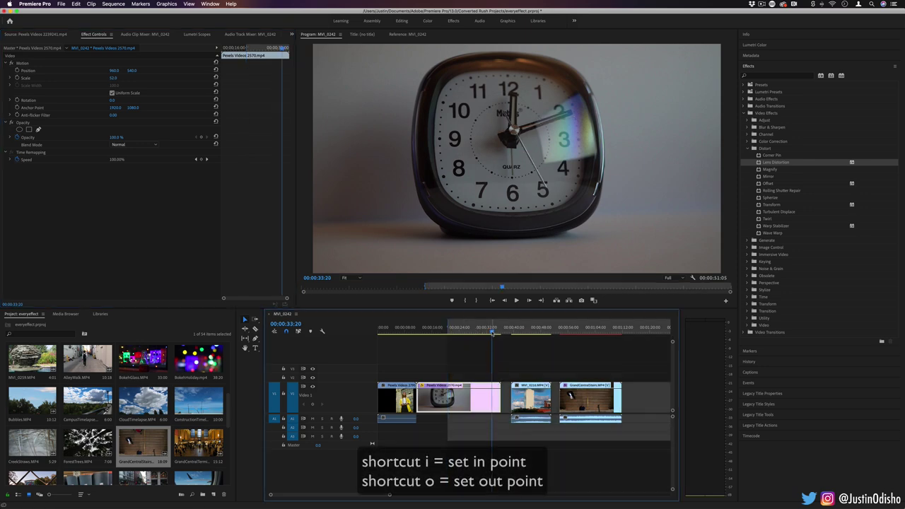
{"action": "key", "text": "o"}
{"action": "key", "text": "Return"}
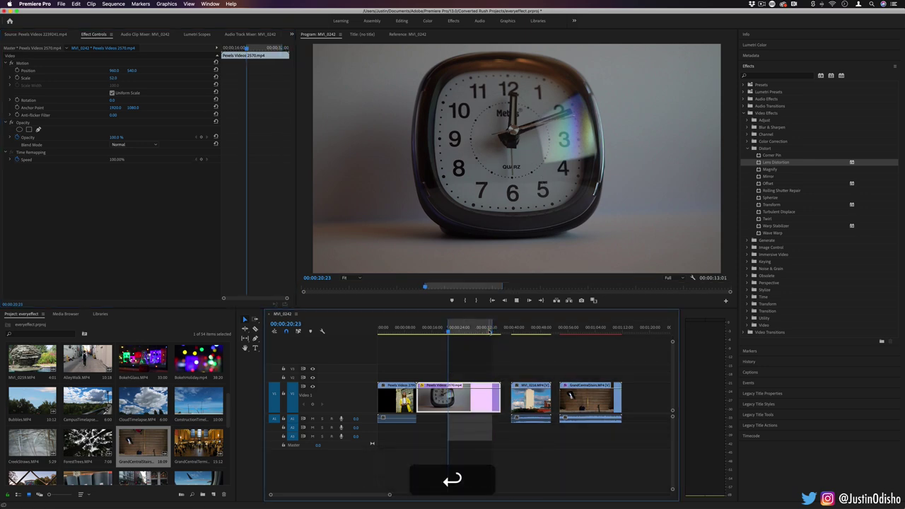
{"action": "left_click", "coordinate": [114, 4]}
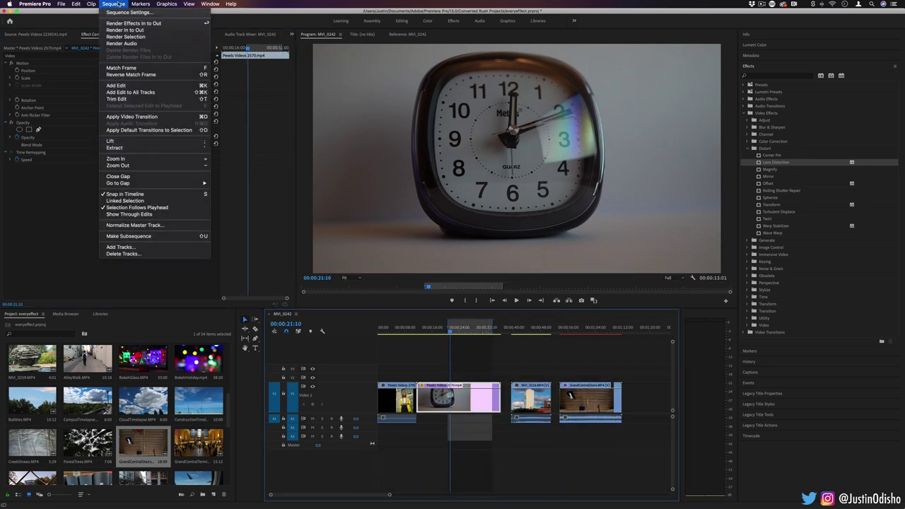
{"action": "left_click", "coordinate": [127, 34]}
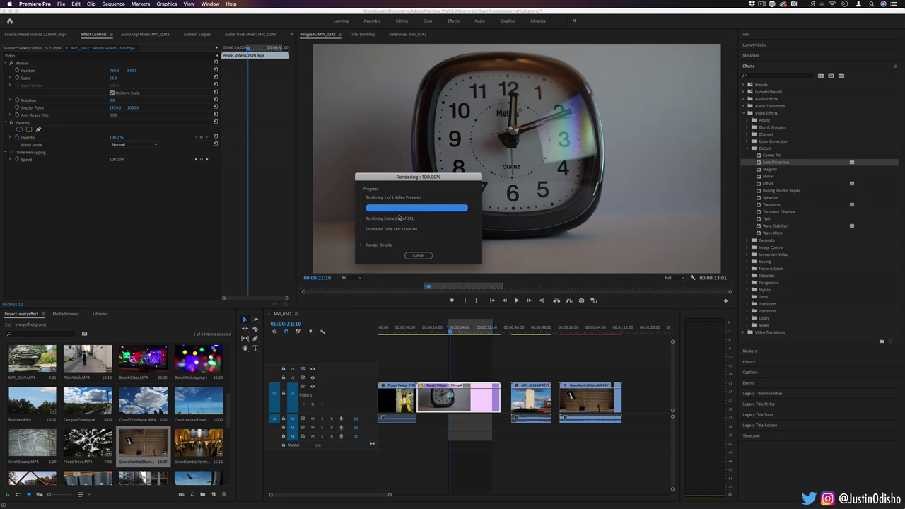
{"action": "key", "text": "space"}
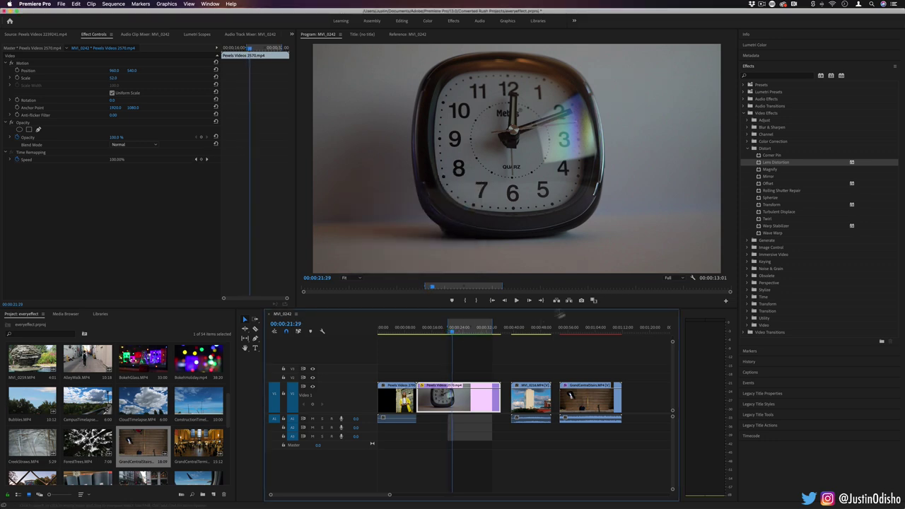
Step: Check the program monitor's playback resolution options and clear the sequence's in and out points
{"action": "left_click", "coordinate": [676, 280]}
{"action": "left_click", "coordinate": [677, 281]}
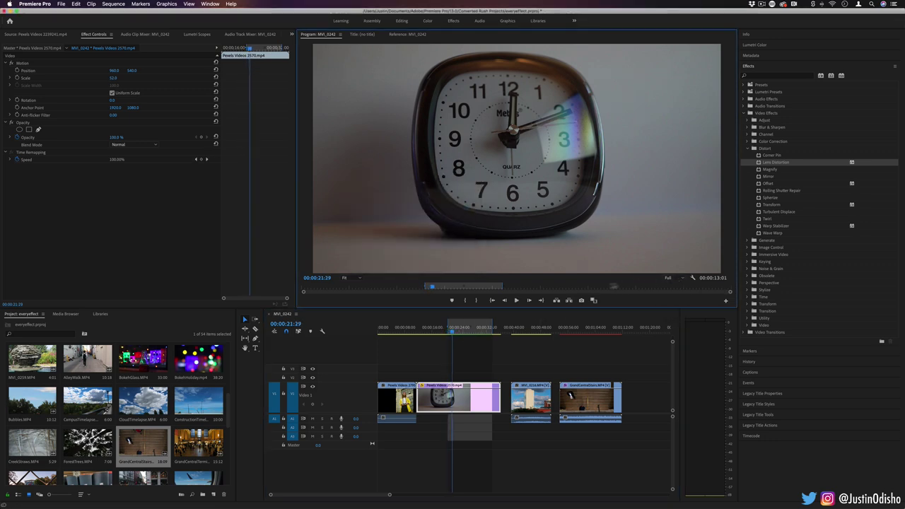
{"action": "right_click", "coordinate": [512, 327]}
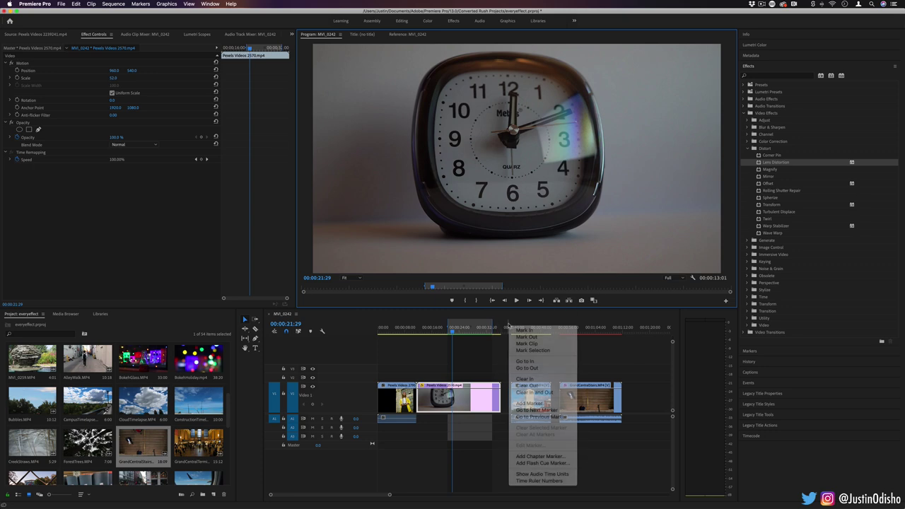
{"action": "left_click", "coordinate": [554, 393]}
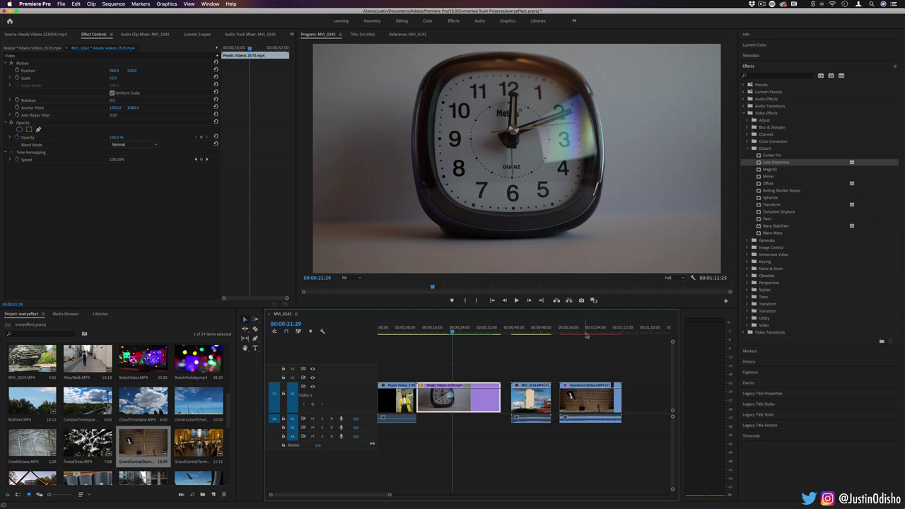
Step: Apply the Magnify effect to the clock clip and set its Shape to Square
{"action": "left_click", "coordinate": [830, 168]}
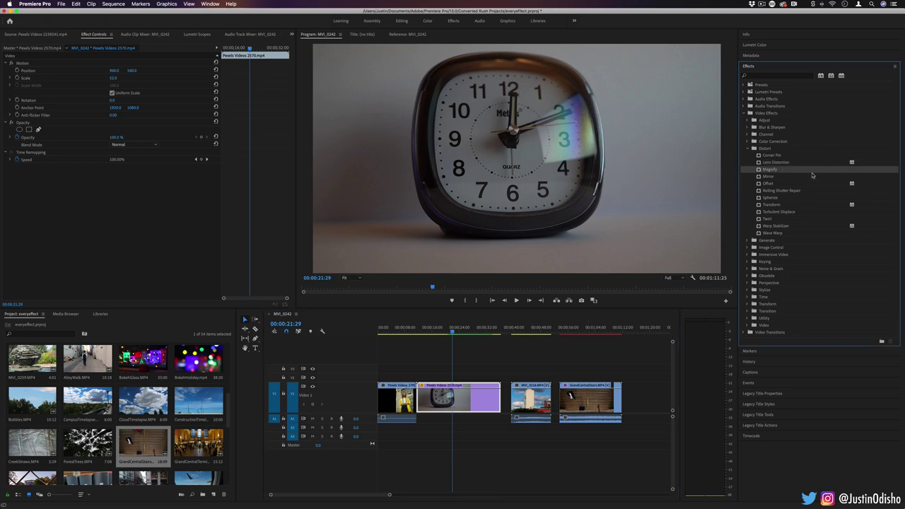
{"action": "left_click_drag", "start_coordinate": [781, 172], "coordinate": [483, 397]}
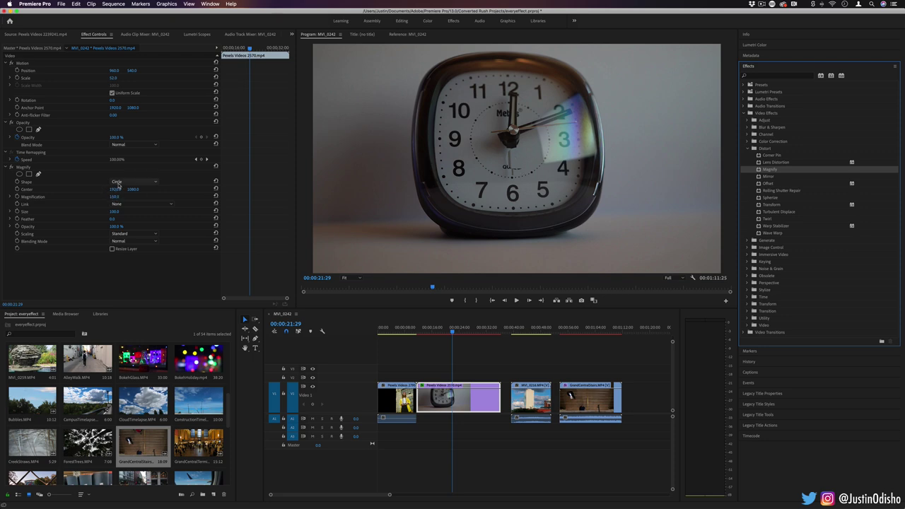
{"action": "left_click", "coordinate": [25, 183]}
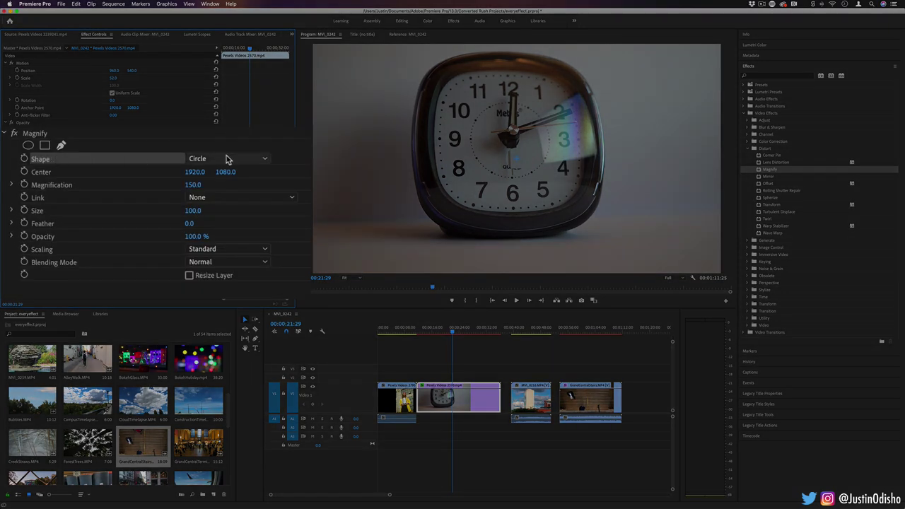
{"action": "left_click", "coordinate": [206, 159]}
{"action": "left_click", "coordinate": [212, 183]}
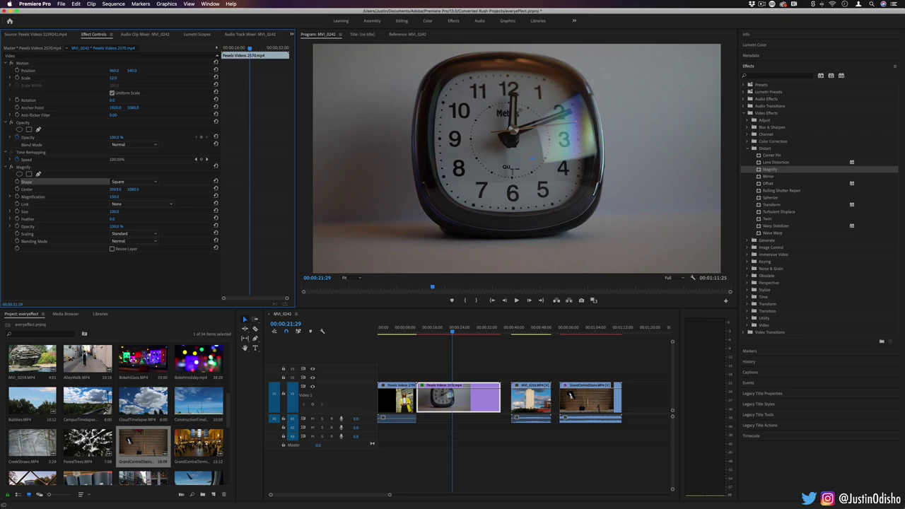
Step: Center the magnified area on the clock's numeral 3 at about 2352, 909 and set its Size to 182
{"action": "left_click_drag", "start_coordinate": [116, 189], "coordinate": [64, 190]}
{"action": "left_click", "coordinate": [244, 322]}
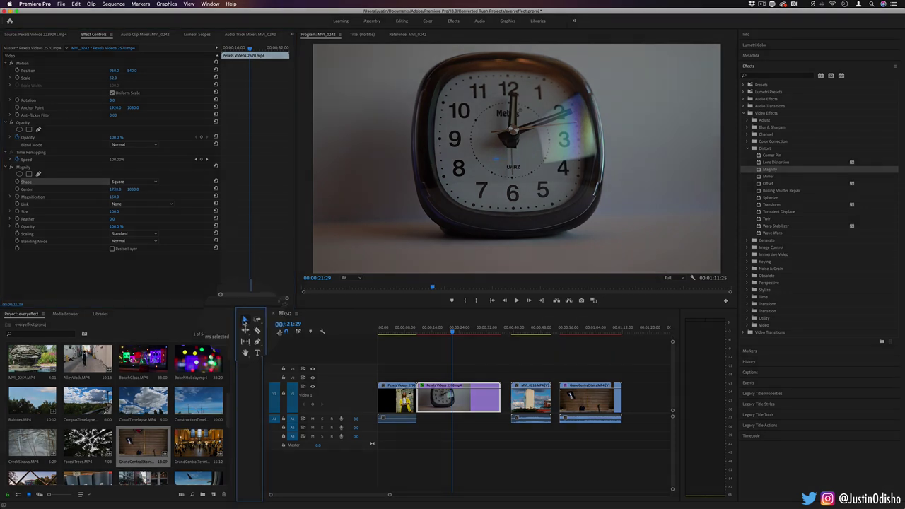
{"action": "left_click_drag", "start_coordinate": [496, 160], "coordinate": [566, 143]}
{"action": "left_click", "coordinate": [90, 177]}
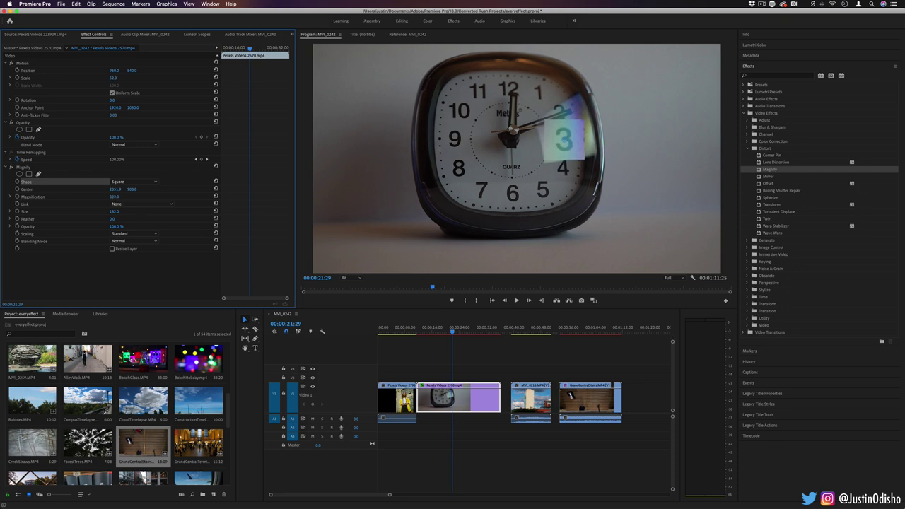
Step: Increase the Magnify effect's Magnification, set its Feather to about 36 and try another blending mode
{"action": "left_click_drag", "start_coordinate": [114, 196], "coordinate": [213, 196]}
{"action": "left_click_drag", "start_coordinate": [114, 196], "coordinate": [157, 197]}
{"action": "left_click_drag", "start_coordinate": [112, 219], "coordinate": [152, 219]}
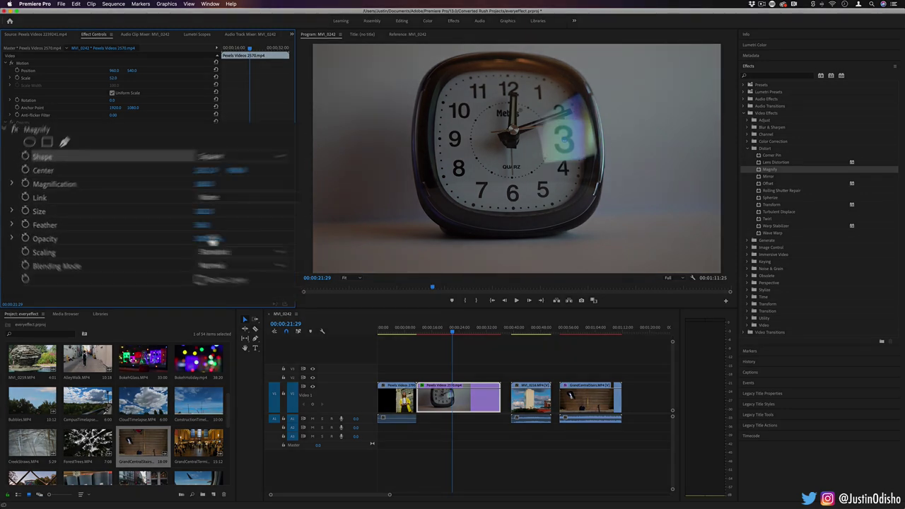
{"action": "left_click_drag", "start_coordinate": [116, 227], "coordinate": [132, 227]}
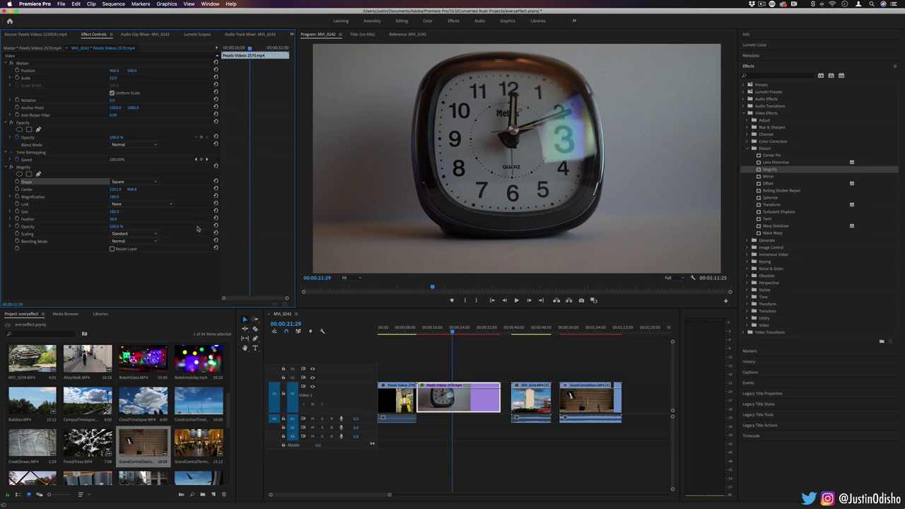
{"action": "left_click", "coordinate": [130, 243]}
{"action": "left_click", "coordinate": [133, 290]}
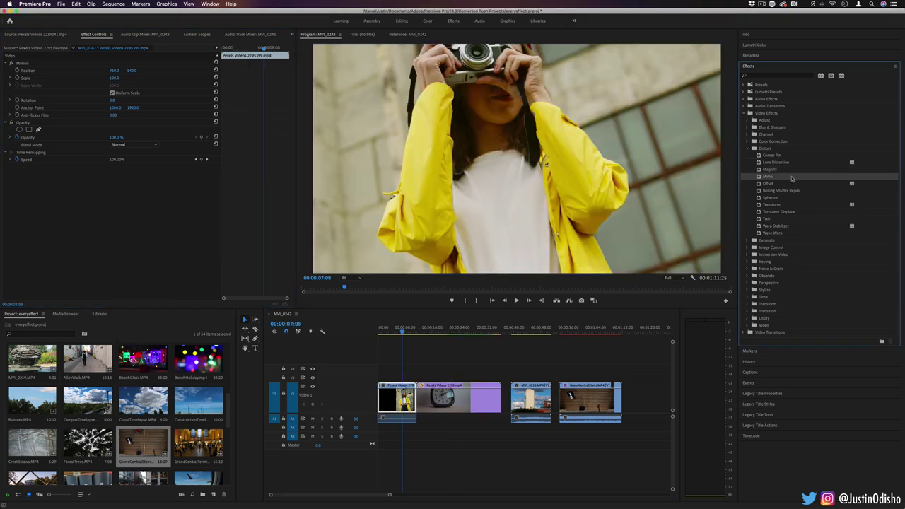
Step: Apply the Mirror effect to the yellow raincoat clip with Reflection Angle 90° and Reflection Center at about 2243, 1945
{"action": "left_click", "coordinate": [784, 178]}
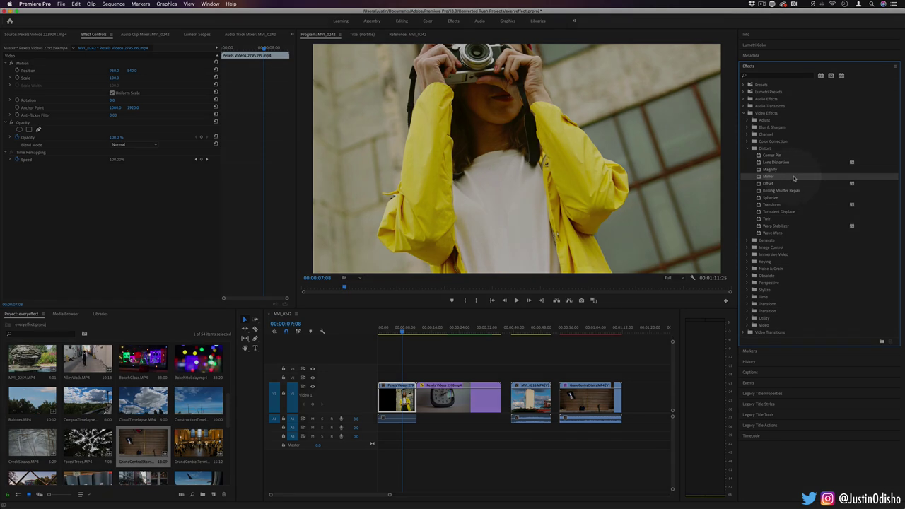
{"action": "left_click_drag", "start_coordinate": [795, 179], "coordinate": [456, 397]}
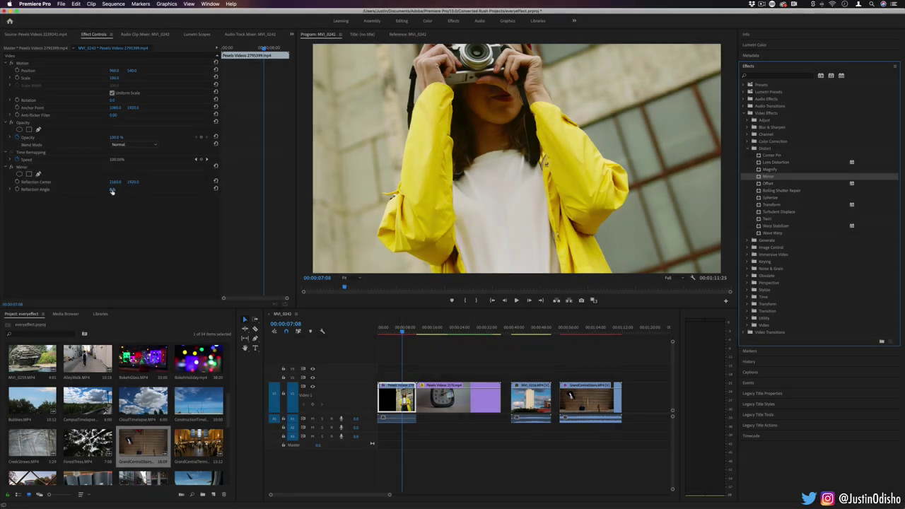
{"action": "left_click_drag", "start_coordinate": [111, 191], "coordinate": [145, 191]}
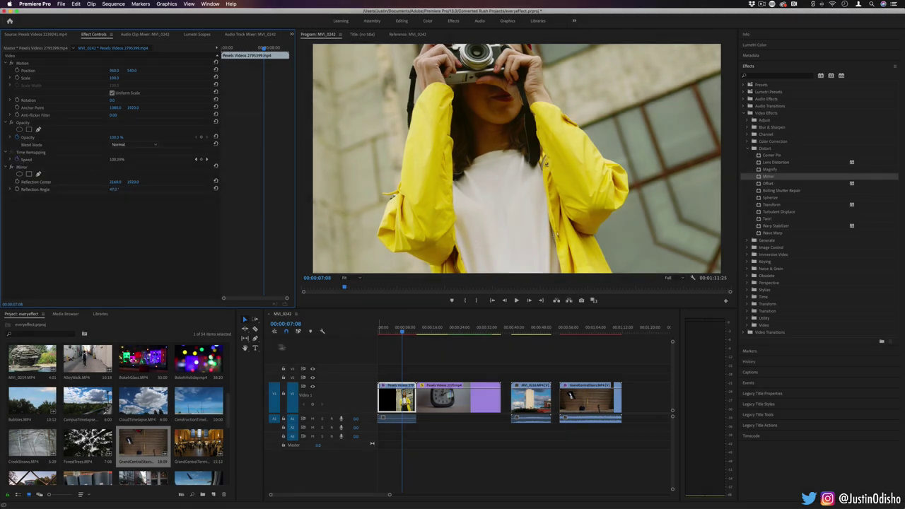
{"action": "left_click", "coordinate": [256, 324]}
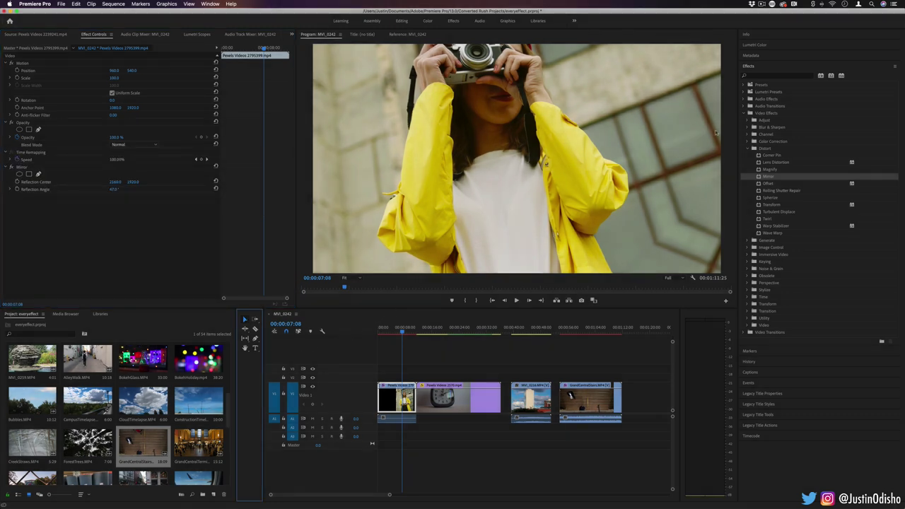
{"action": "left_click", "coordinate": [113, 190]}
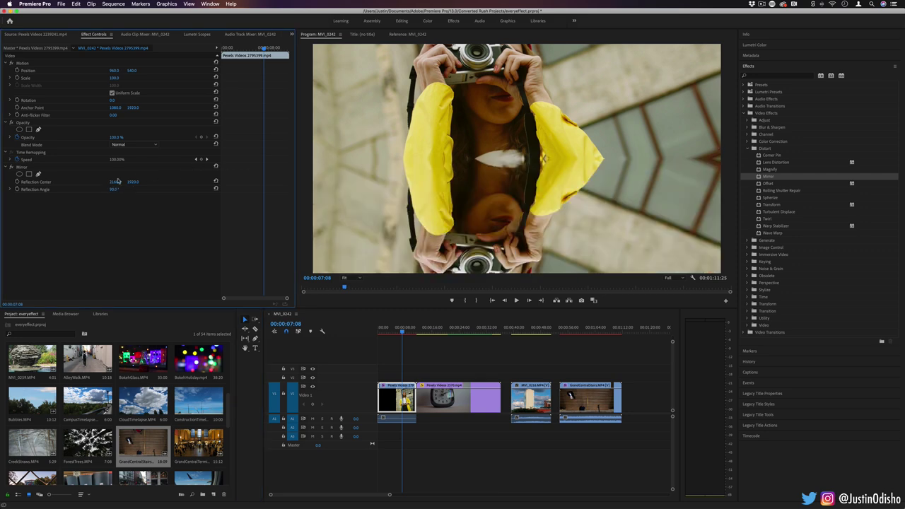
{"action": "left_click_drag", "start_coordinate": [132, 183], "coordinate": [377, 183]}
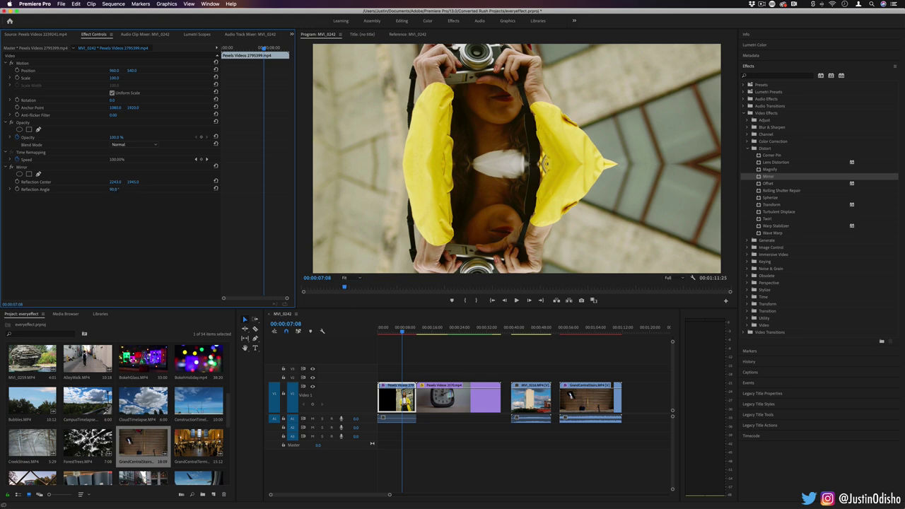
Step: Set the Mirror effect's Reflection Angle to about 173° and its Reflection Center to about 827, 2179 to mirror the woman side by side
{"action": "left_click", "coordinate": [119, 189]}
{"action": "key", "text": "Return"}
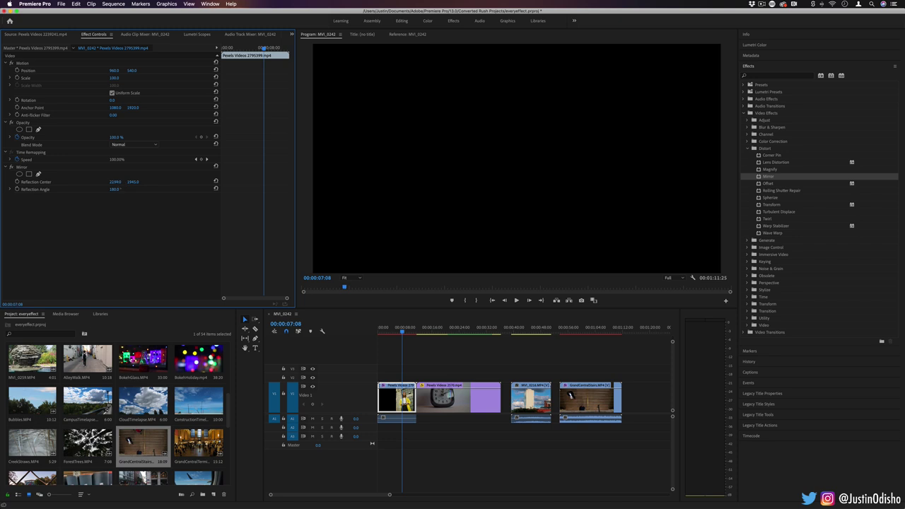
{"action": "mouse_move", "coordinate": [119, 181]}
{"action": "left_mouse_down"}
{"action": "mouse_move", "coordinate": [69, 181]}
{"action": "mouse_move", "coordinate": [117, 181]}
{"action": "left_mouse_up"}
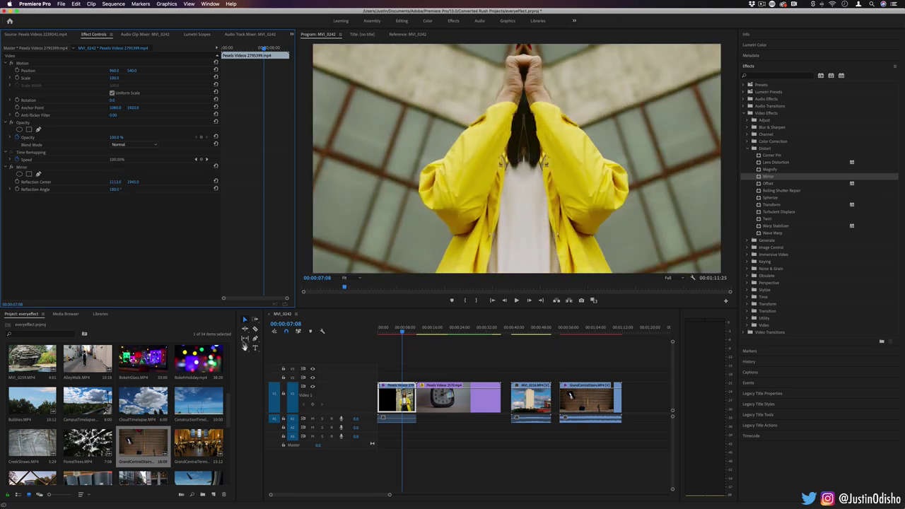
{"action": "left_click", "coordinate": [23, 168]}
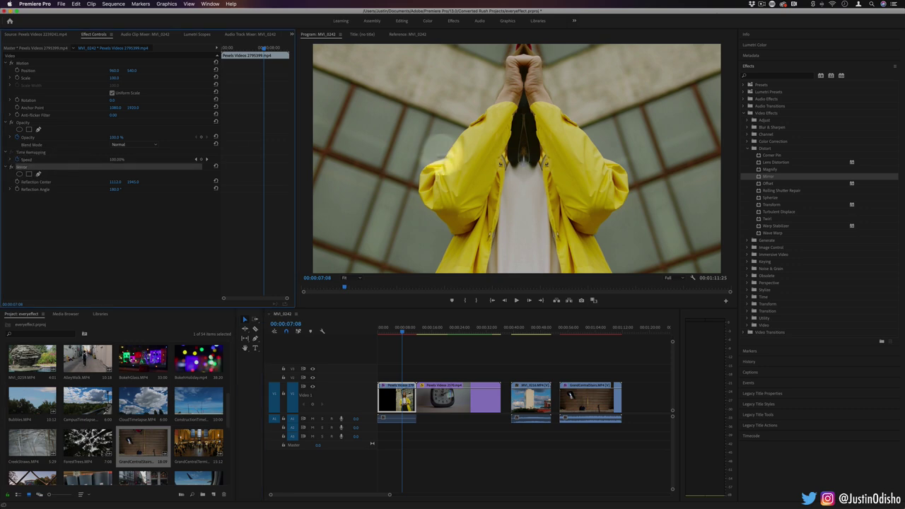
{"action": "left_click_drag", "start_coordinate": [523, 164], "coordinate": [411, 214]}
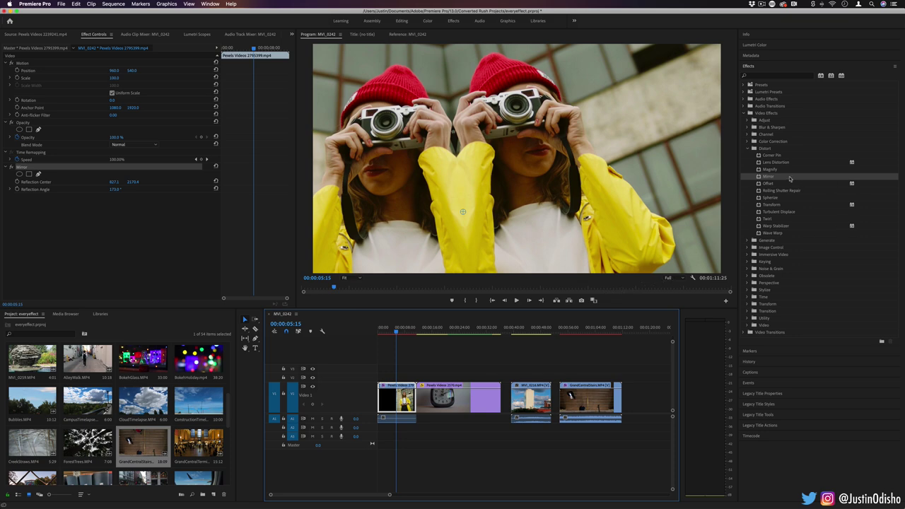
Step: Apply a second Mirror effect to the raincoat clip and vary its Reflection Angle around 85°, checking it at 00:00:09:01
{"action": "left_click_drag", "start_coordinate": [791, 178], "coordinate": [398, 398]}
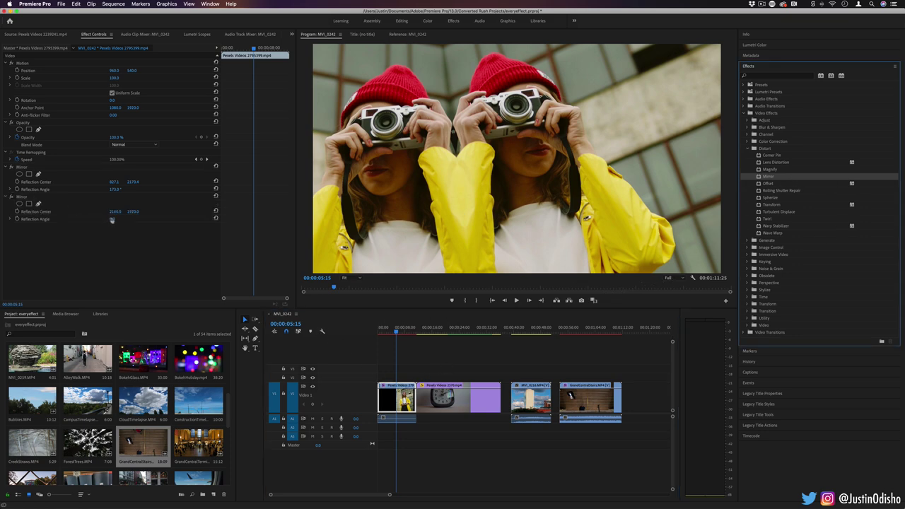
{"action": "left_click_drag", "start_coordinate": [112, 220], "coordinate": [172, 220]}
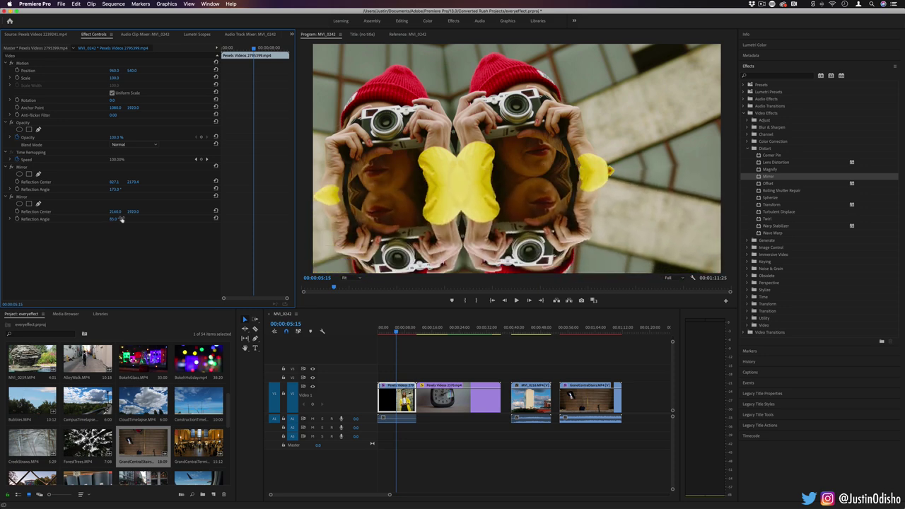
{"action": "mouse_move", "coordinate": [399, 334]}
{"action": "left_mouse_down"}
{"action": "mouse_move", "coordinate": [391, 334]}
{"action": "mouse_move", "coordinate": [408, 335]}
{"action": "left_mouse_up"}
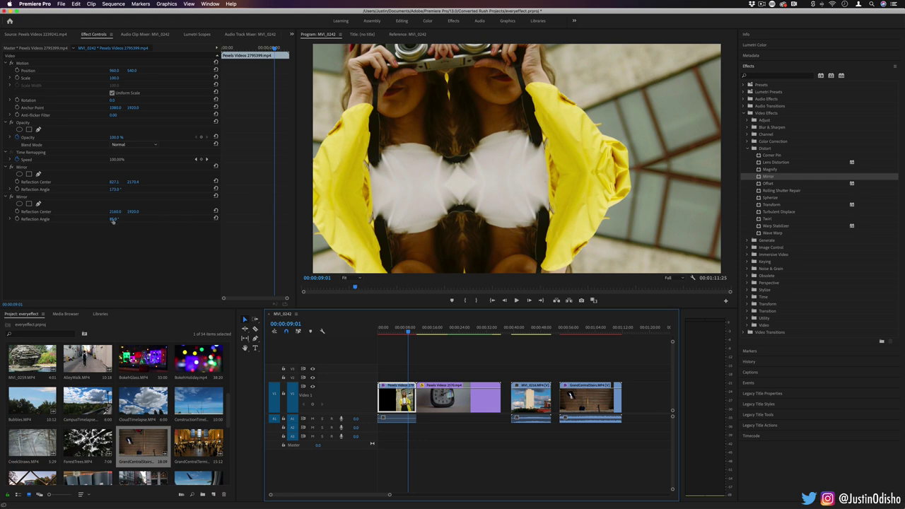
{"action": "left_click_drag", "start_coordinate": [113, 221], "coordinate": [137, 220]}
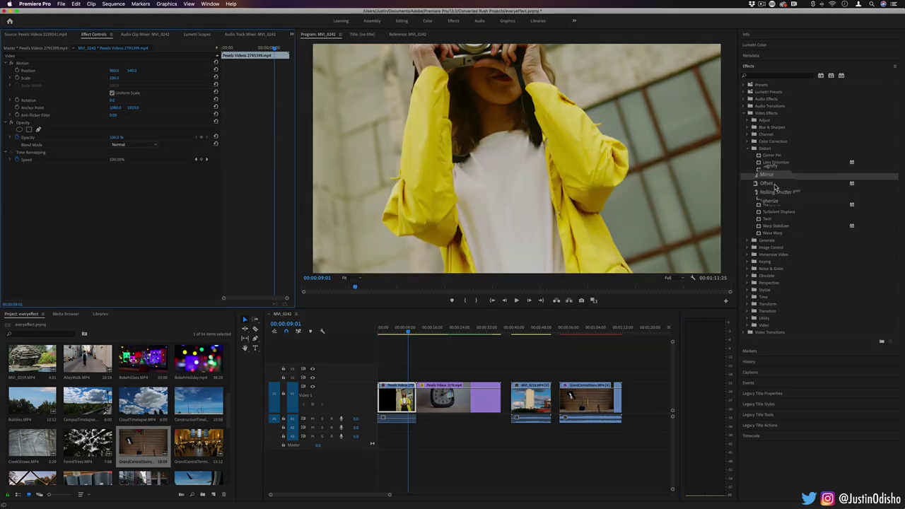
Step: Apply the Offset effect to the yellow raincoat clip and vary its Shift Center To values
{"action": "left_click_drag", "start_coordinate": [769, 183], "coordinate": [391, 400]}
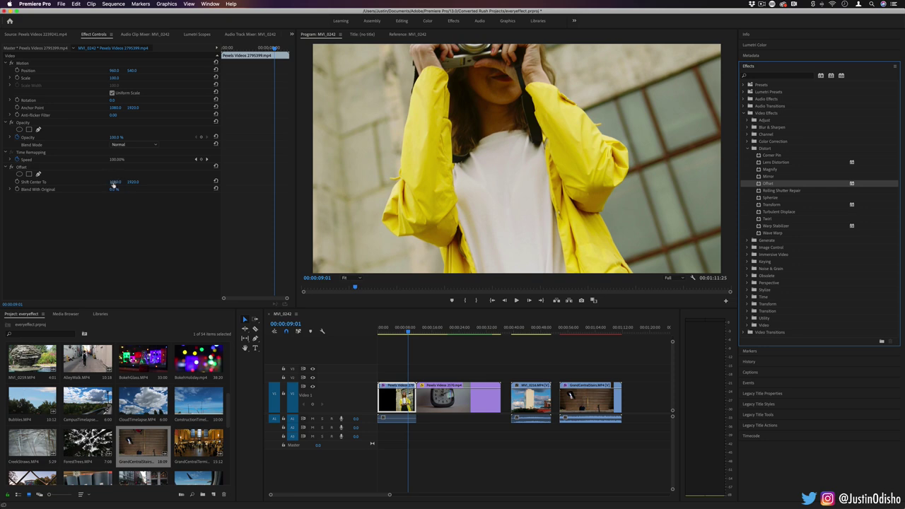
{"action": "mouse_move", "coordinate": [114, 183]}
{"action": "left_mouse_down"}
{"action": "mouse_move", "coordinate": [169, 183]}
{"action": "mouse_move", "coordinate": [116, 182]}
{"action": "left_mouse_up"}
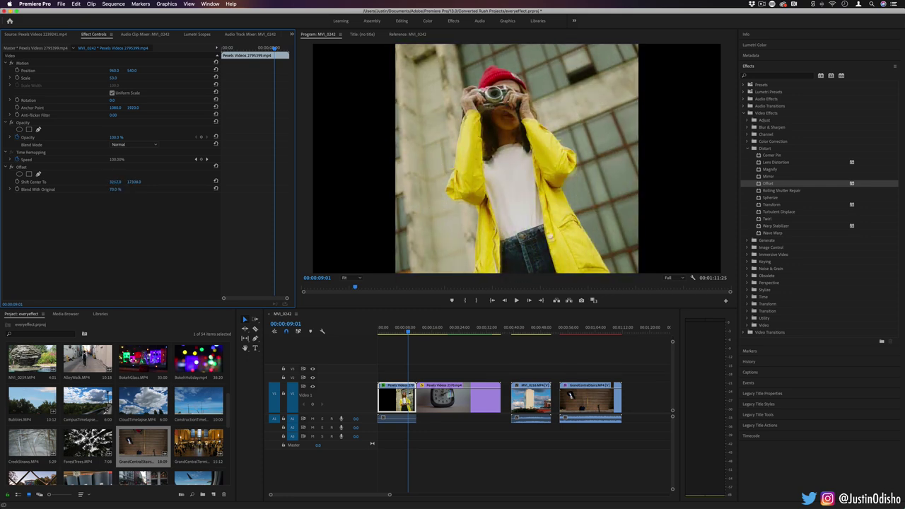
{"action": "mouse_move", "coordinate": [115, 181]}
{"action": "left_mouse_down"}
{"action": "mouse_move", "coordinate": [76, 182]}
{"action": "mouse_move", "coordinate": [111, 182]}
{"action": "left_mouse_up"}
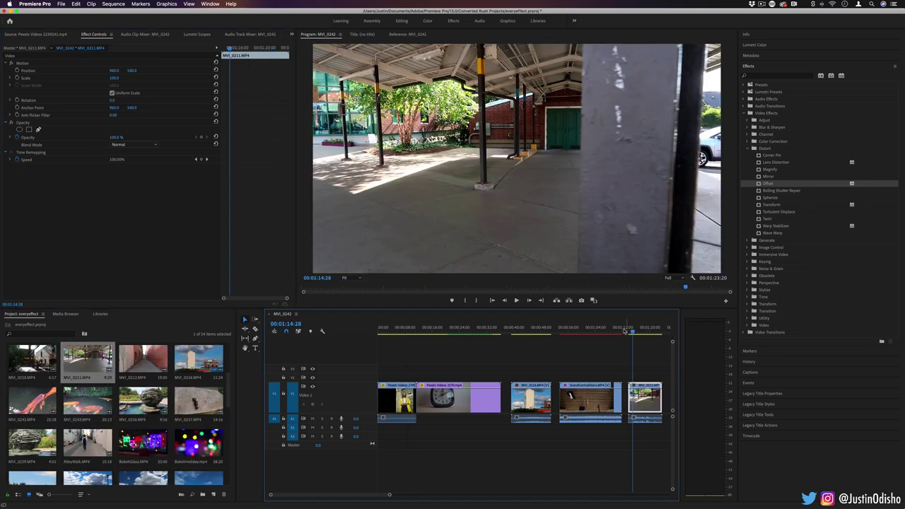
Step: Apply the Rolling Shutter Repair effect to the MVI_0211.MP4 clip with the playhead at 00:01:19:03
{"action": "left_click", "coordinate": [768, 189]}
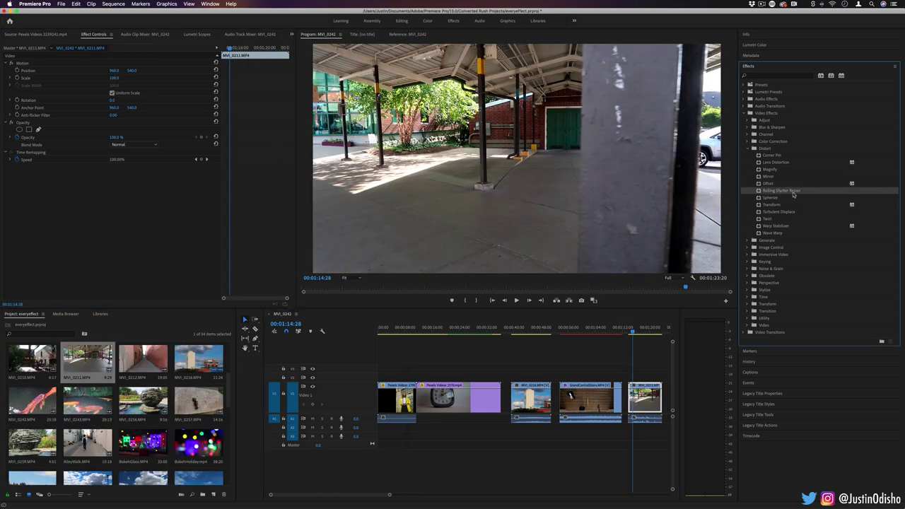
{"action": "left_click_drag", "start_coordinate": [794, 192], "coordinate": [648, 402]}
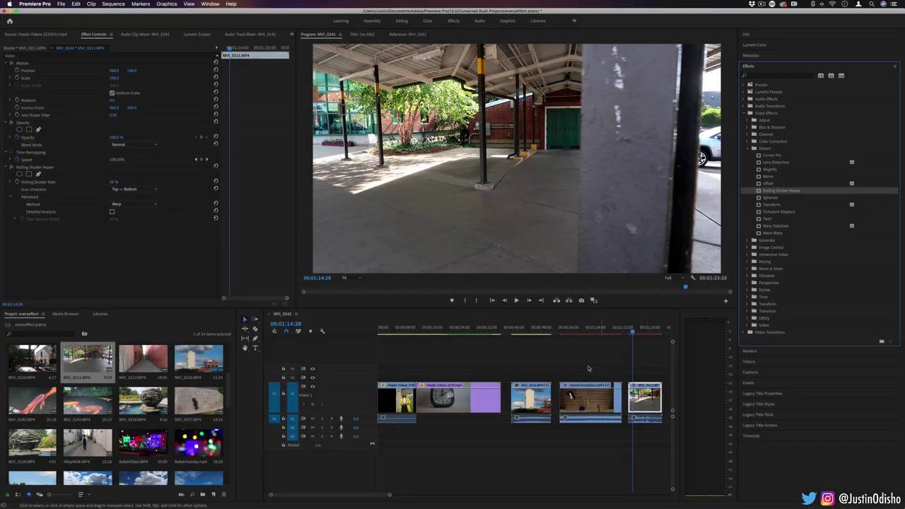
{"action": "scroll", "coordinate": [588, 369], "scroll_direction": "right", "scroll_amount": 5}
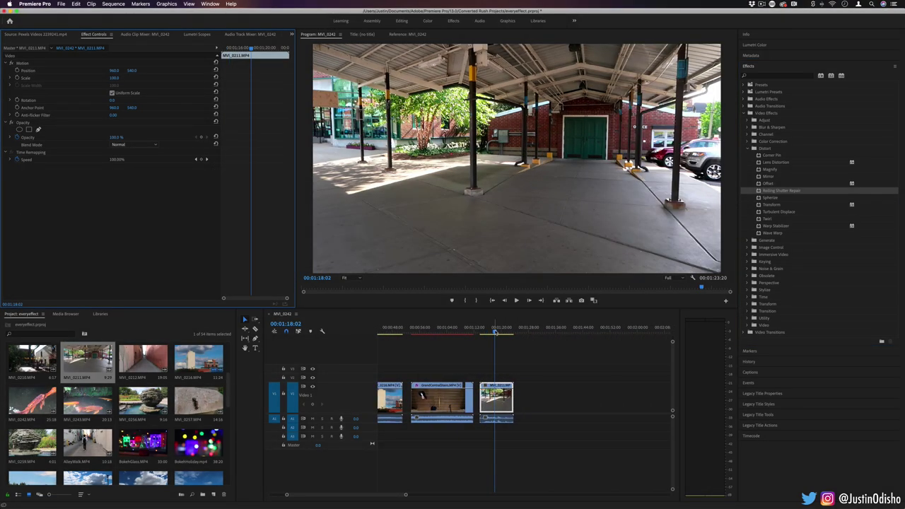
{"action": "left_click_drag", "start_coordinate": [488, 333], "coordinate": [501, 334]}
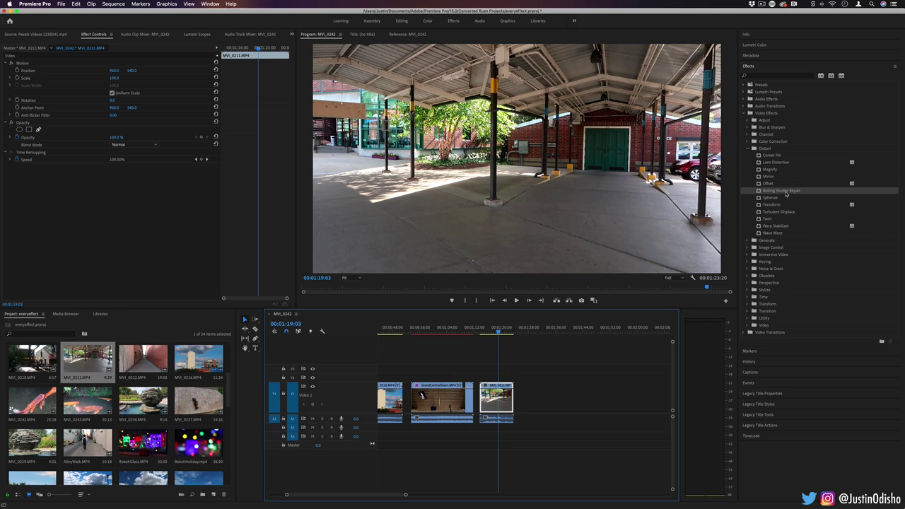
{"action": "left_click_drag", "start_coordinate": [786, 194], "coordinate": [505, 398]}
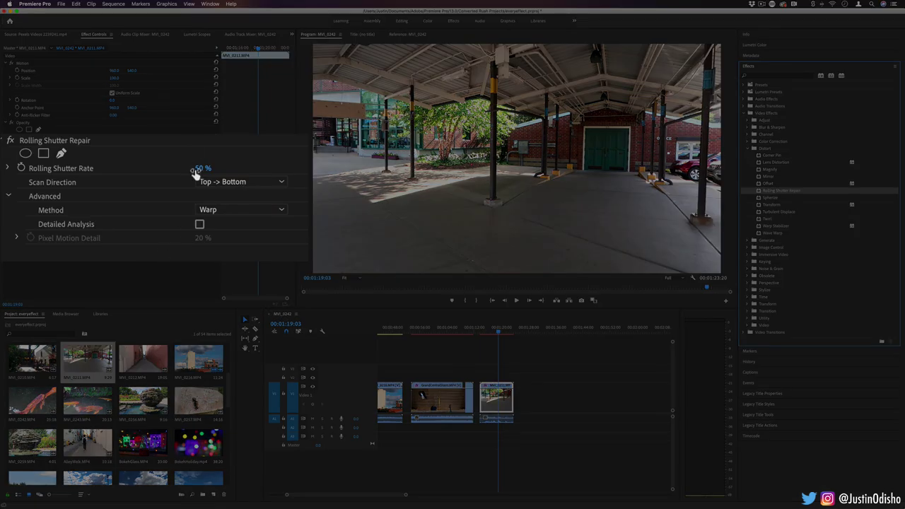
Step: Play back the MVI_0211.MP4 clip to judge the rolling shutter correction and remove the Rolling Shutter Repair effect
{"action": "left_click", "coordinate": [504, 328]}
{"action": "key", "text": "space"}
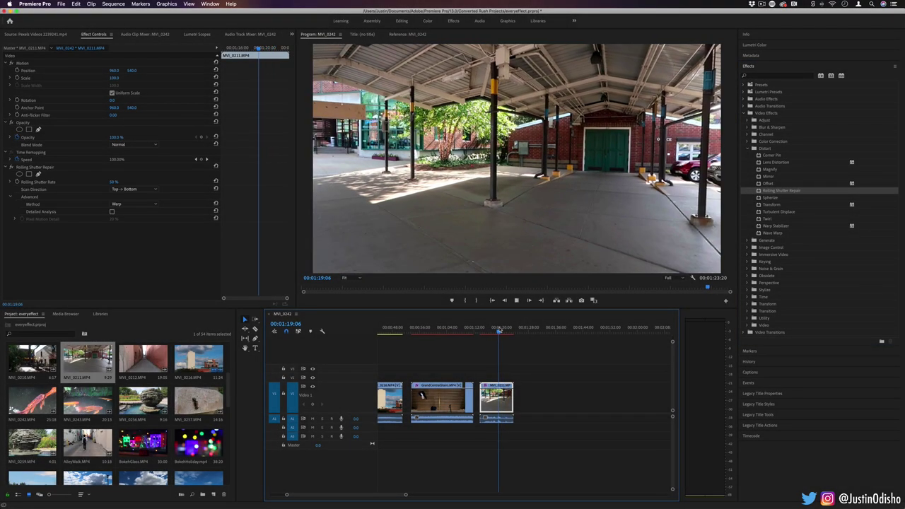
{"action": "key", "text": "space"}
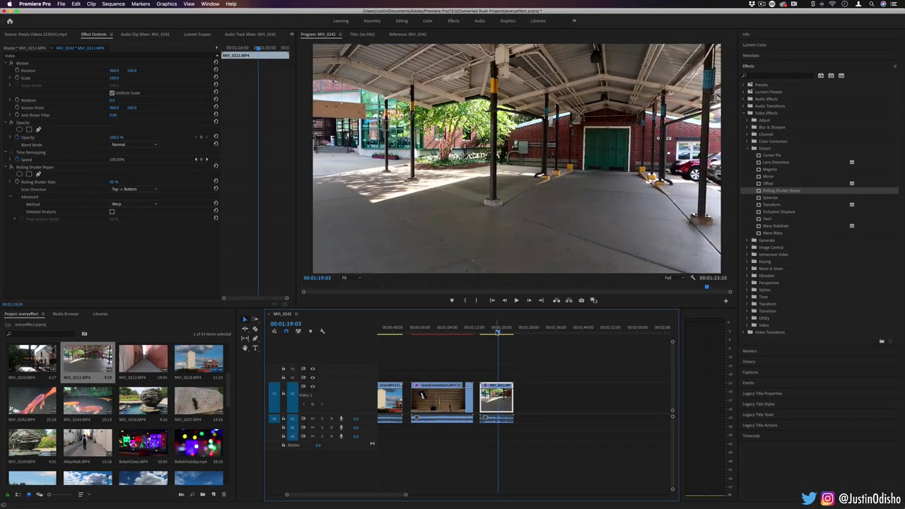
{"action": "key", "text": "space"}
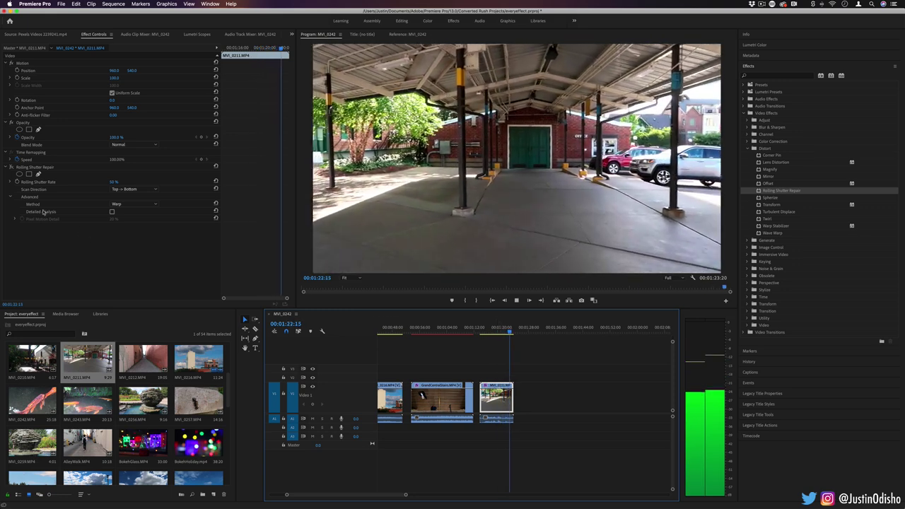
{"action": "key", "text": "space"}
{"action": "left_click", "coordinate": [48, 183]}
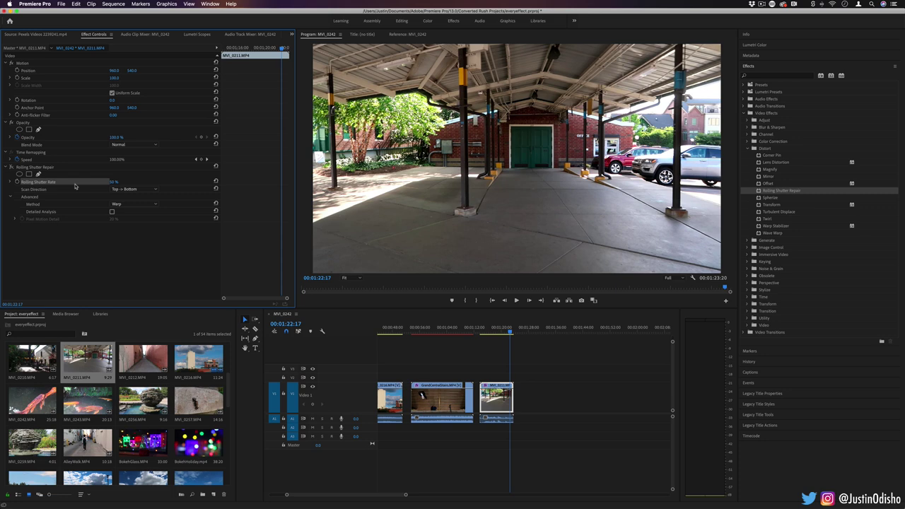
{"action": "key", "text": "Delete"}
Step: Apply the Spherize effect to the MVI_0216.MP4 tower clip and set its Radius to about 392
{"action": "left_click", "coordinate": [790, 198]}
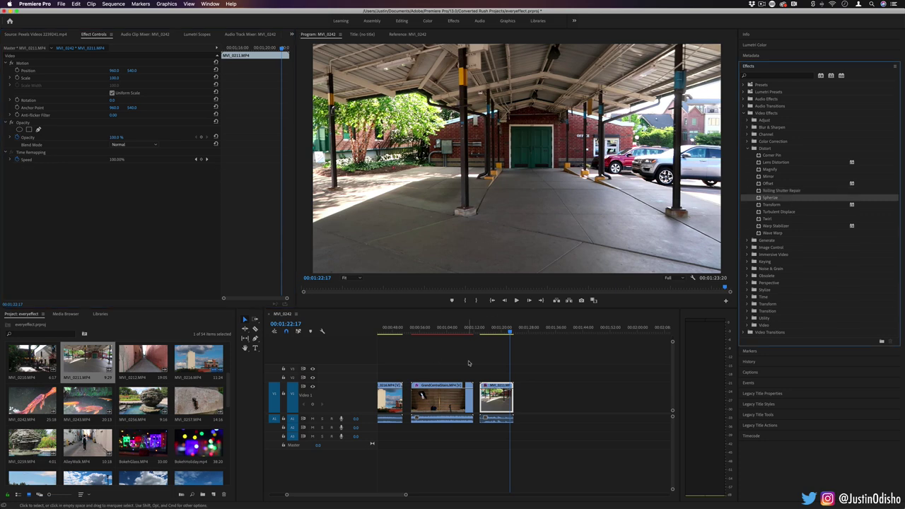
{"action": "scroll", "coordinate": [473, 355], "scroll_direction": "up", "scroll_amount": 5}
{"action": "left_click", "coordinate": [456, 329]}
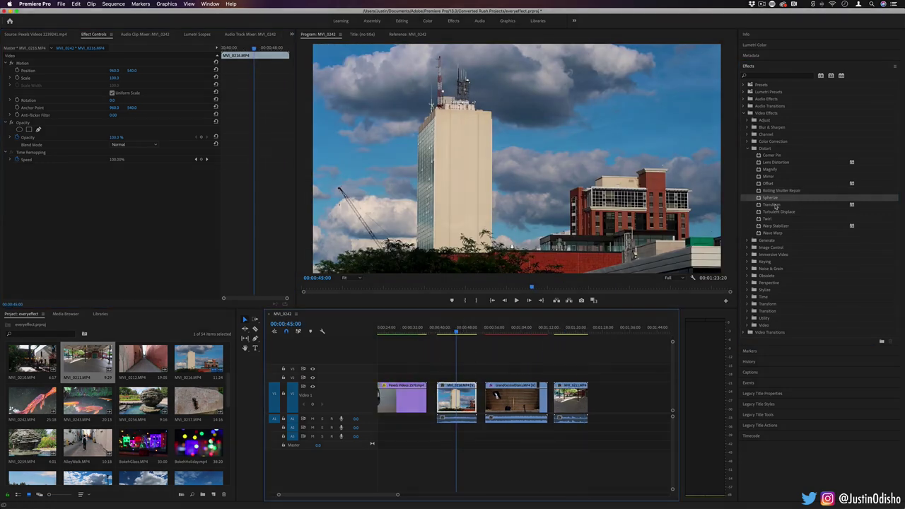
{"action": "left_click_drag", "start_coordinate": [580, 348], "coordinate": [456, 400]}
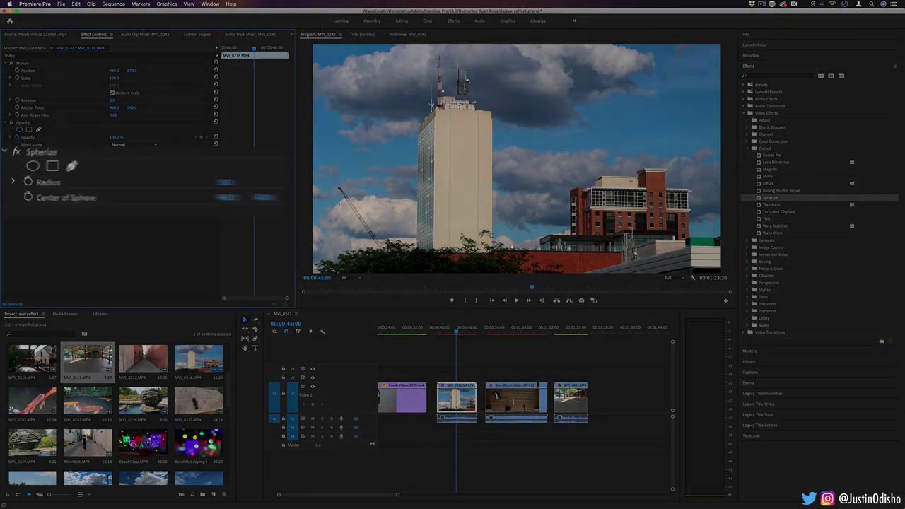
{"action": "left_click_drag", "start_coordinate": [113, 184], "coordinate": [220, 184]}
Step: Apply the Spherize effect to the clock clip, raise its Radius to about 476 and try further Radius values
{"action": "scroll", "coordinate": [509, 354], "scroll_direction": "left", "scroll_amount": 3}
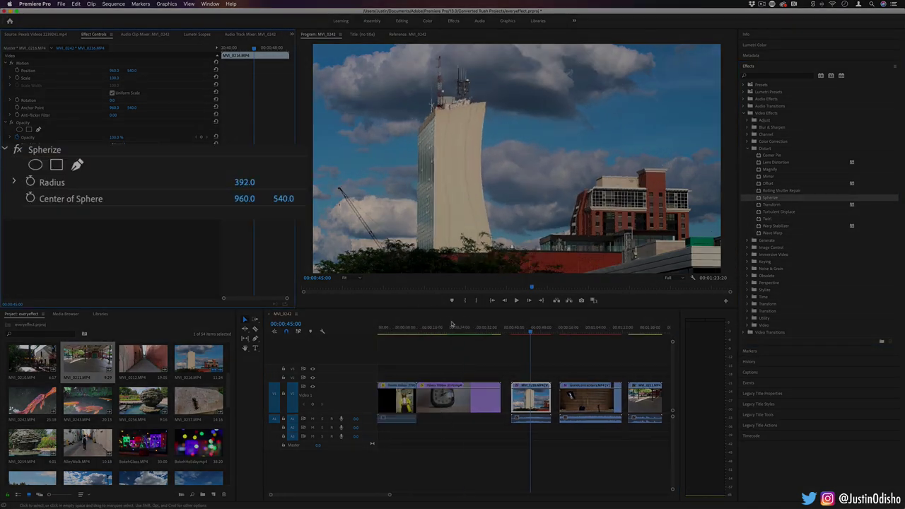
{"action": "left_click", "coordinate": [455, 327]}
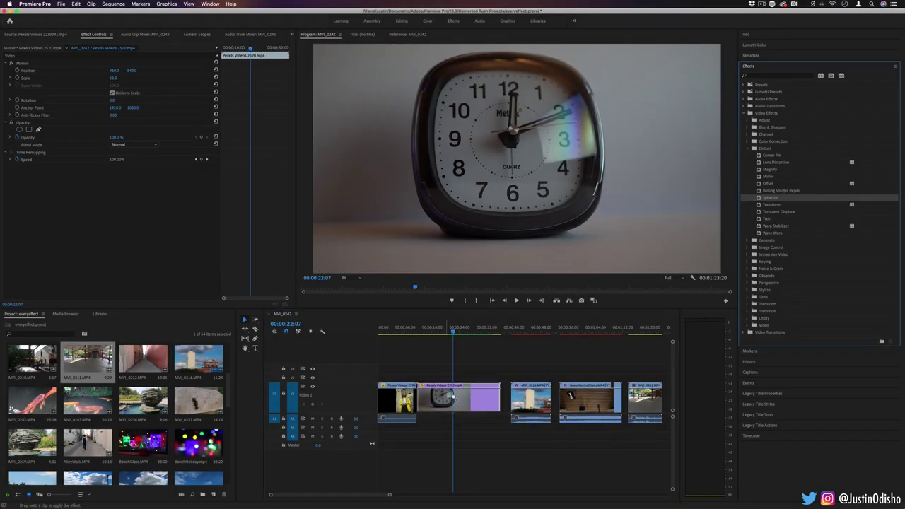
{"action": "left_click_drag", "start_coordinate": [113, 182], "coordinate": [184, 183]}
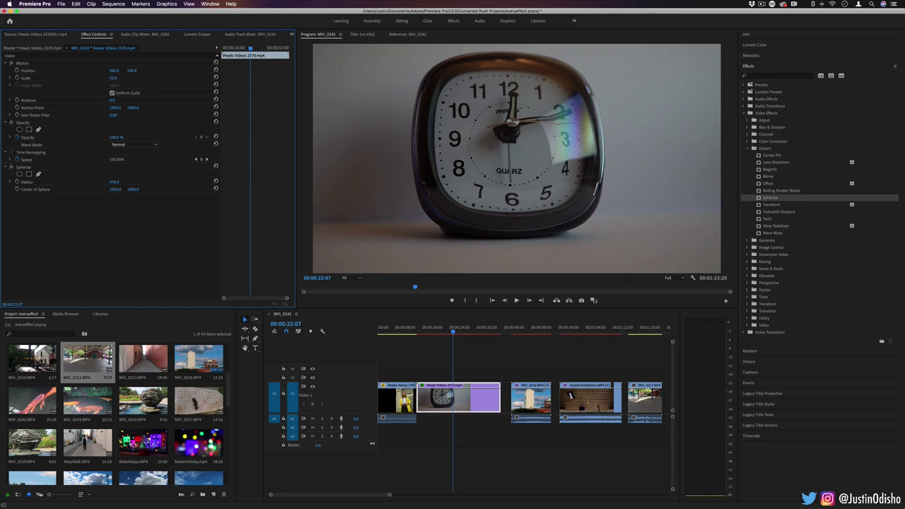
{"action": "mouse_move", "coordinate": [114, 182]}
{"action": "left_mouse_down"}
{"action": "mouse_move", "coordinate": [269, 182]}
{"action": "mouse_move", "coordinate": [124, 196]}
{"action": "mouse_move", "coordinate": [78, 189]}
{"action": "mouse_move", "coordinate": [141, 189]}
{"action": "mouse_move", "coordinate": [67, 189]}
{"action": "mouse_move", "coordinate": [102, 189]}
{"action": "mouse_move", "coordinate": [108, 179]}
{"action": "left_mouse_up"}
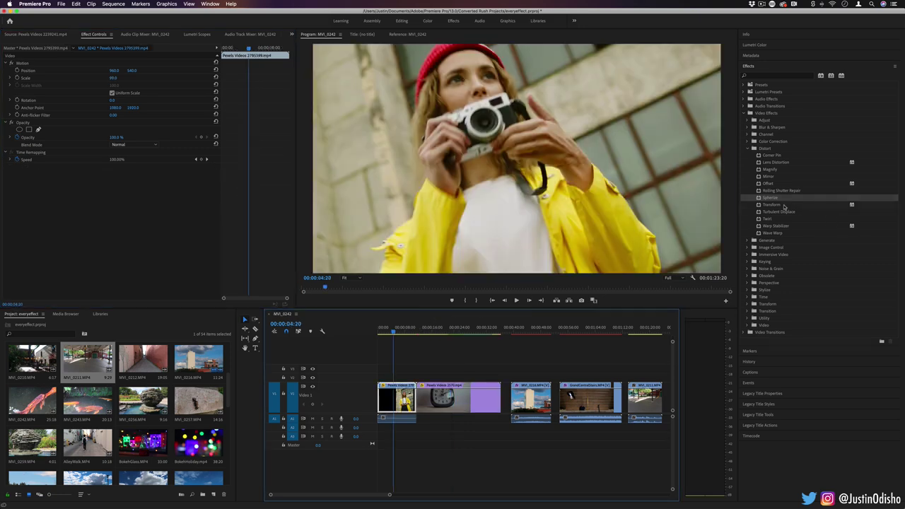
Step: Apply the Transform effect to the raincoat clip with Anchor Point X 827, Position X 924 and Scale 49
{"action": "left_click_drag", "start_coordinate": [784, 206], "coordinate": [396, 400]}
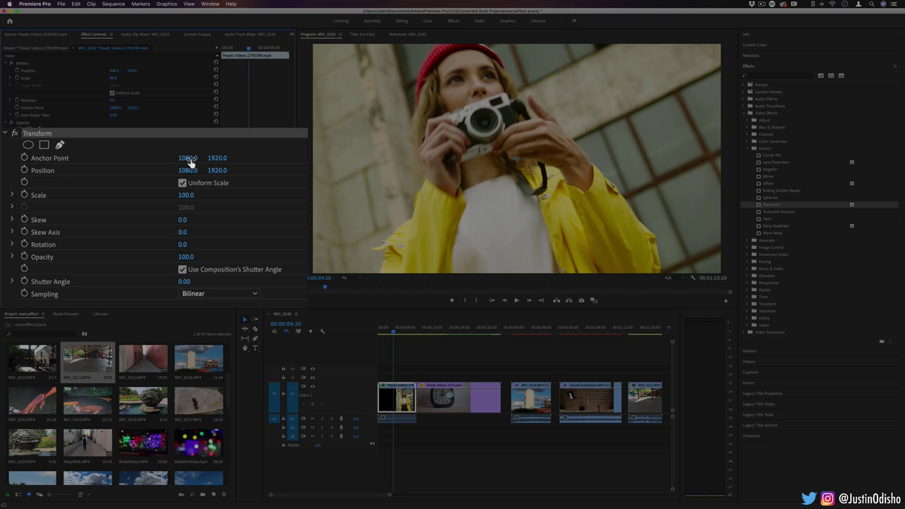
{"action": "left_click_drag", "start_coordinate": [190, 159], "coordinate": [130, 170]}
{"action": "left_click_drag", "start_coordinate": [185, 196], "coordinate": [149, 196]}
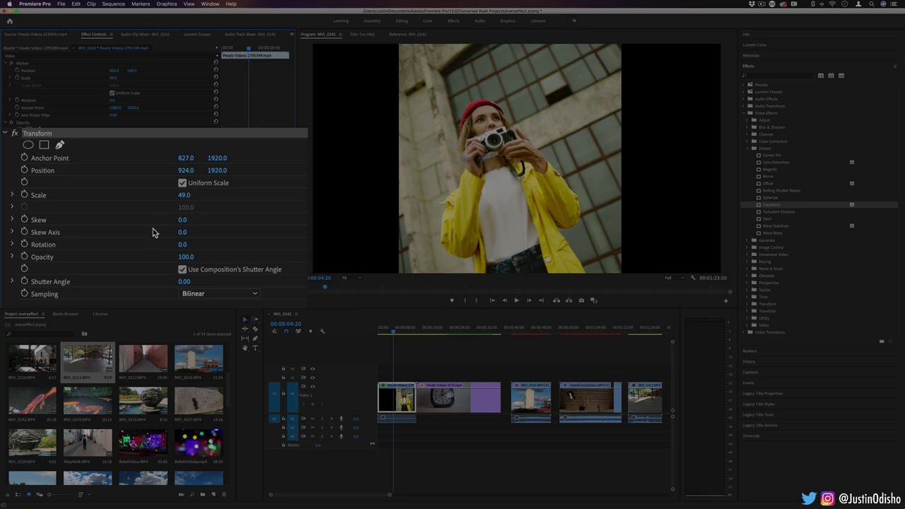
Step: Skew the transformed raincoat clip by -17 with an adjusted Skew Axis, repositioning it with Anchor Point X about 477 and Position Y about 1437
{"action": "mouse_move", "coordinate": [182, 220]}
{"action": "left_mouse_down"}
{"action": "mouse_move", "coordinate": [226, 220]}
{"action": "mouse_move", "coordinate": [170, 220]}
{"action": "left_mouse_up"}
{"action": "left_click_drag", "start_coordinate": [115, 182], "coordinate": [70, 182]}
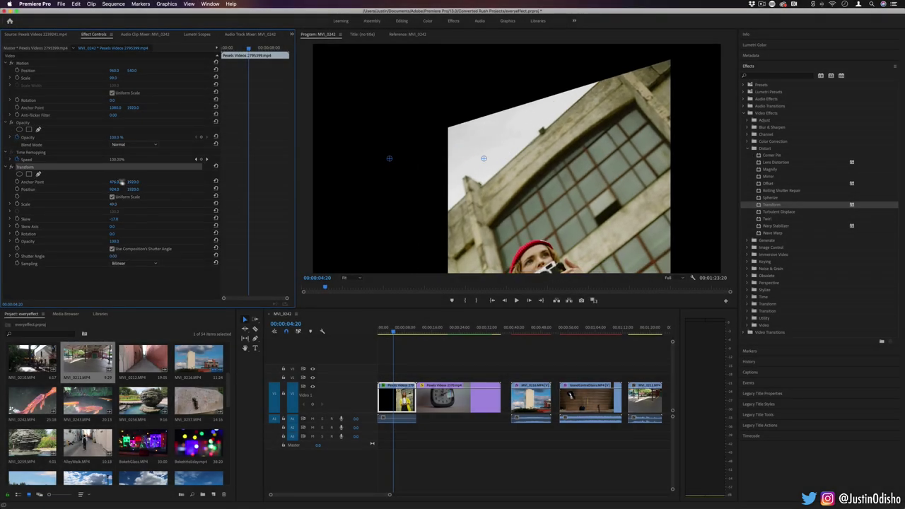
{"action": "left_click_drag", "start_coordinate": [134, 190], "coordinate": [78, 190]}
{"action": "left_click_drag", "start_coordinate": [114, 227], "coordinate": [172, 227]}
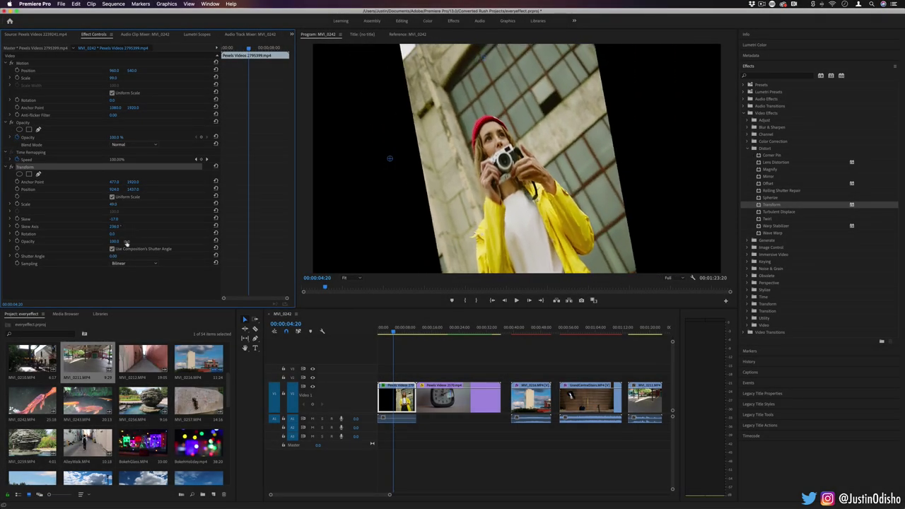
{"action": "mouse_move", "coordinate": [116, 242]}
{"action": "left_mouse_down"}
{"action": "mouse_move", "coordinate": [88, 242]}
{"action": "mouse_move", "coordinate": [117, 242]}
{"action": "left_mouse_up"}
{"action": "mouse_move", "coordinate": [117, 183]}
{"action": "left_mouse_down"}
{"action": "mouse_move", "coordinate": [131, 182]}
{"action": "mouse_move", "coordinate": [116, 182]}
{"action": "left_mouse_up"}
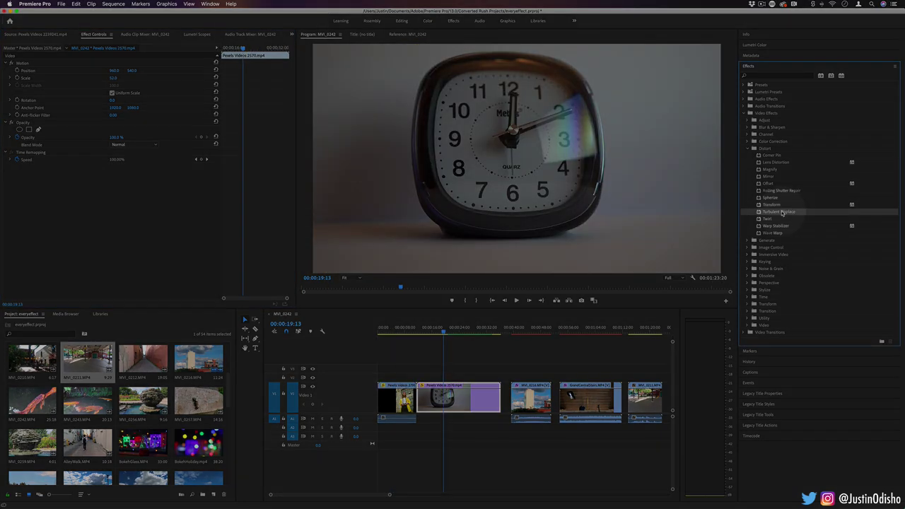
Step: Apply the Turbulent Displace effect to the clock clip and advance its Evolution to about 13x126°
{"action": "left_click_drag", "start_coordinate": [782, 212], "coordinate": [489, 400]}
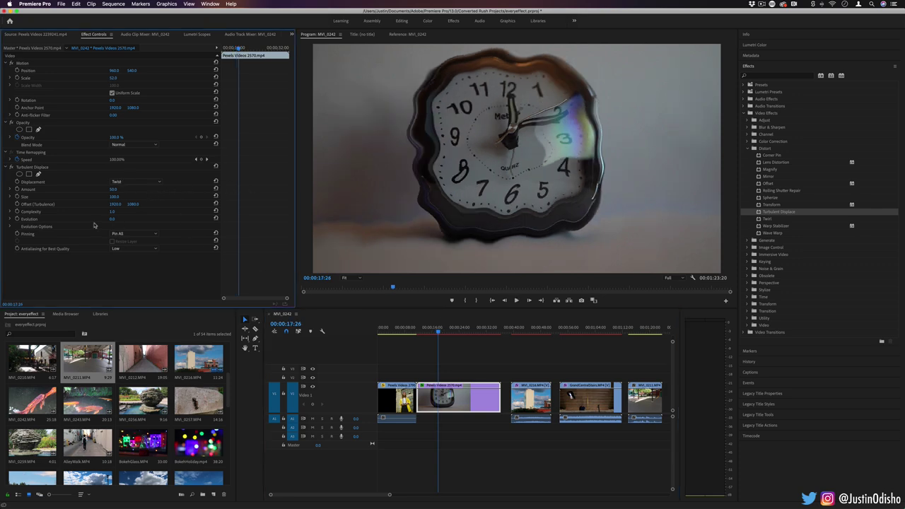
{"action": "left_click", "coordinate": [26, 221]}
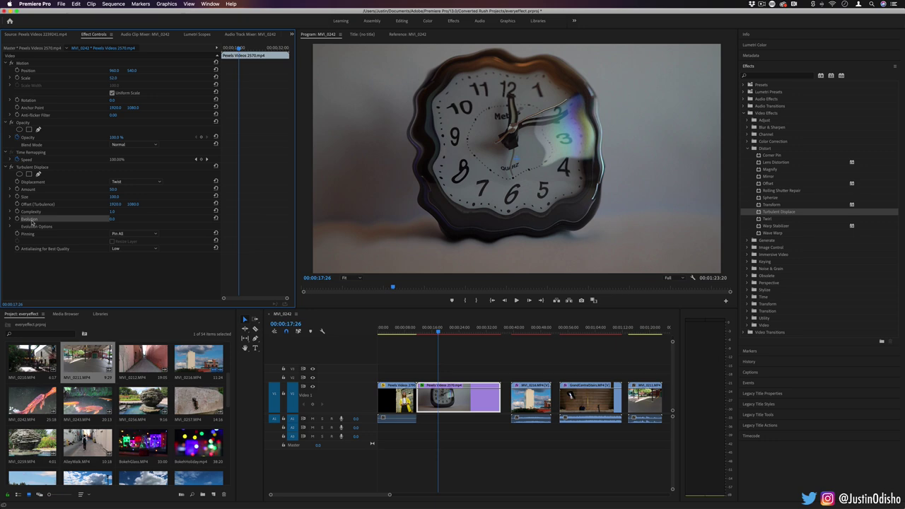
{"action": "left_click_drag", "start_coordinate": [111, 220], "coordinate": [354, 219]}
{"action": "left_click_drag", "start_coordinate": [219, 227], "coordinate": [228, 244]}
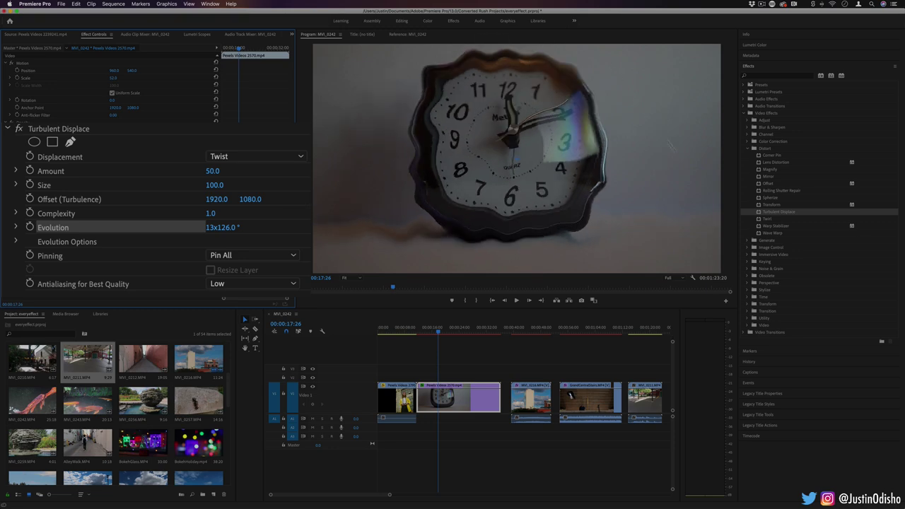
Step: Try a Complexity of about 9.1 and a smaller Size in the clock clip's Turbulent Displace effect, and undo the last change
{"action": "left_click_drag", "start_coordinate": [112, 212], "coordinate": [169, 212]}
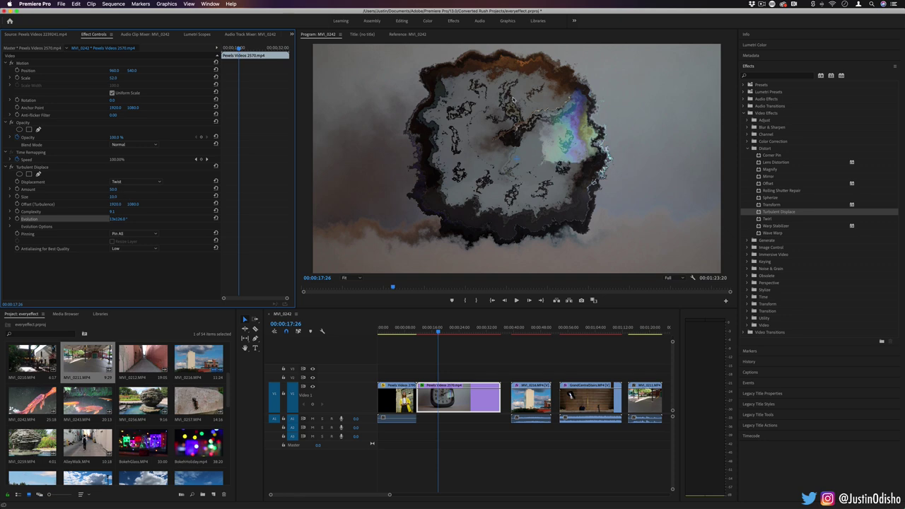
{"action": "key", "text": "ctrl+z"}
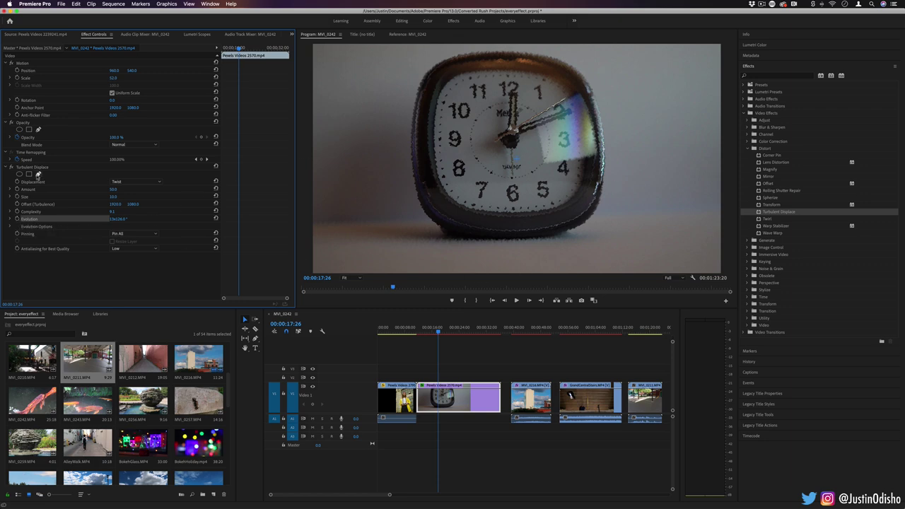
Step: Apply the Twirl effect to the clock clip, raise its Angle to about 263° and shrink the Twirl Radius
{"action": "left_click", "coordinate": [771, 220]}
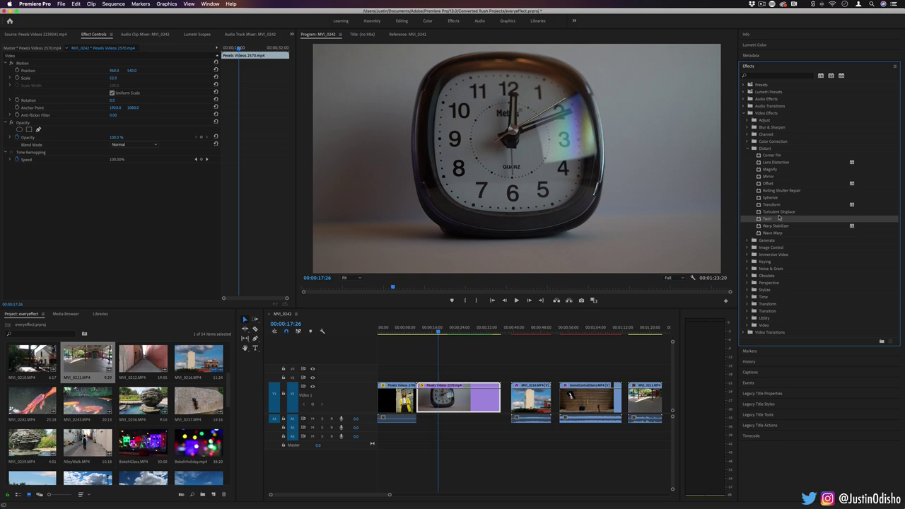
{"action": "left_click_drag", "start_coordinate": [779, 219], "coordinate": [460, 398]}
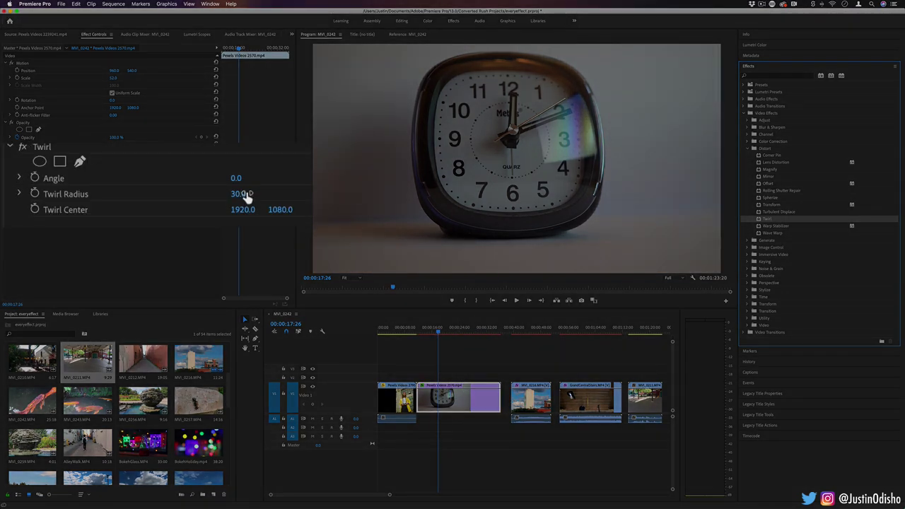
{"action": "left_click_drag", "start_coordinate": [112, 181], "coordinate": [440, 182]}
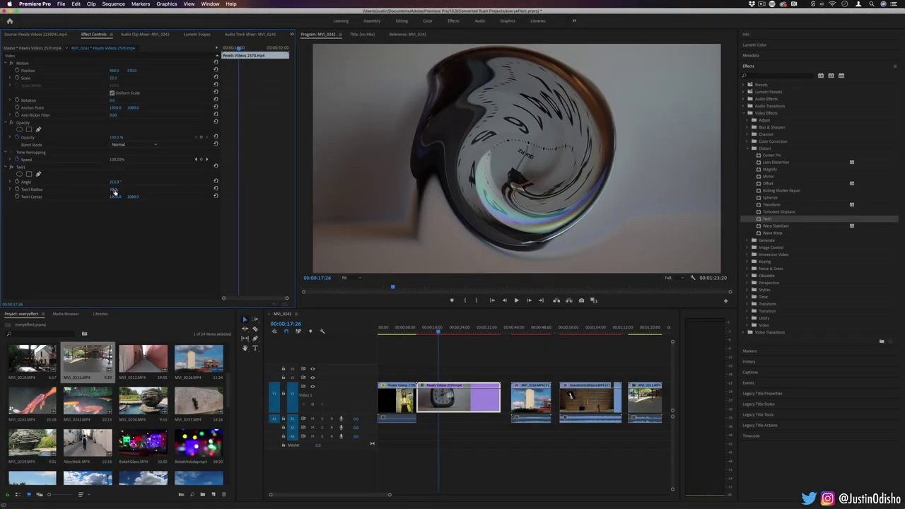
{"action": "left_click_drag", "start_coordinate": [138, 182], "coordinate": [106, 193]}
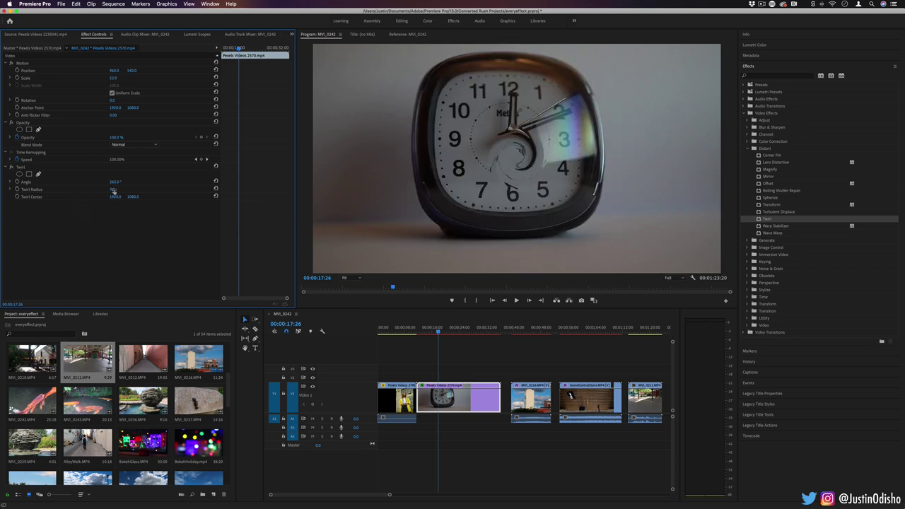
{"action": "left_click_drag", "start_coordinate": [113, 191], "coordinate": [138, 198]}
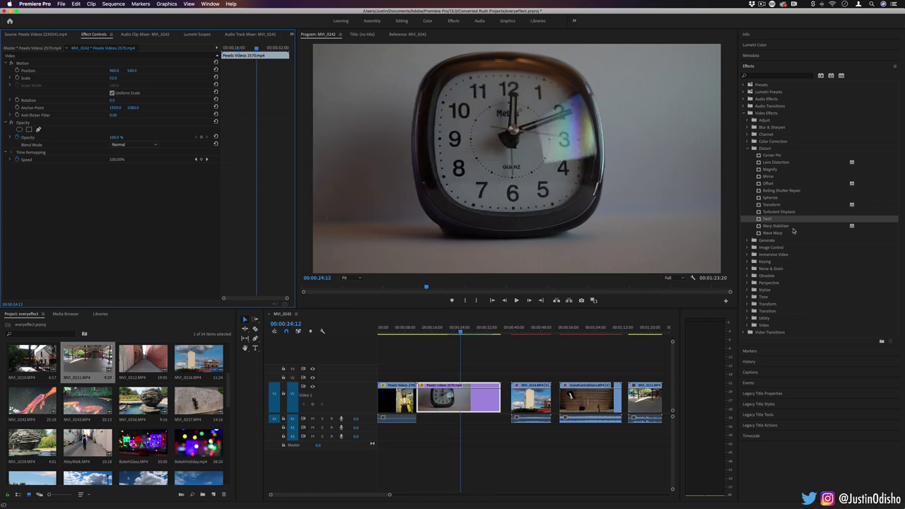
Step: Apply the Warp Stabilizer effect to the MVI_0211 clip at the end of the sequence
{"action": "left_click", "coordinate": [787, 227]}
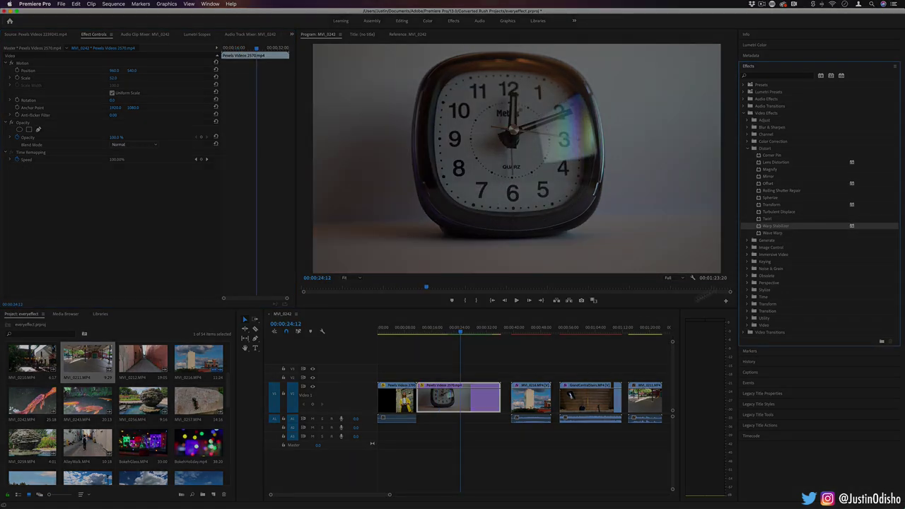
{"action": "scroll", "coordinate": [568, 332], "scroll_direction": "right", "scroll_amount": 2}
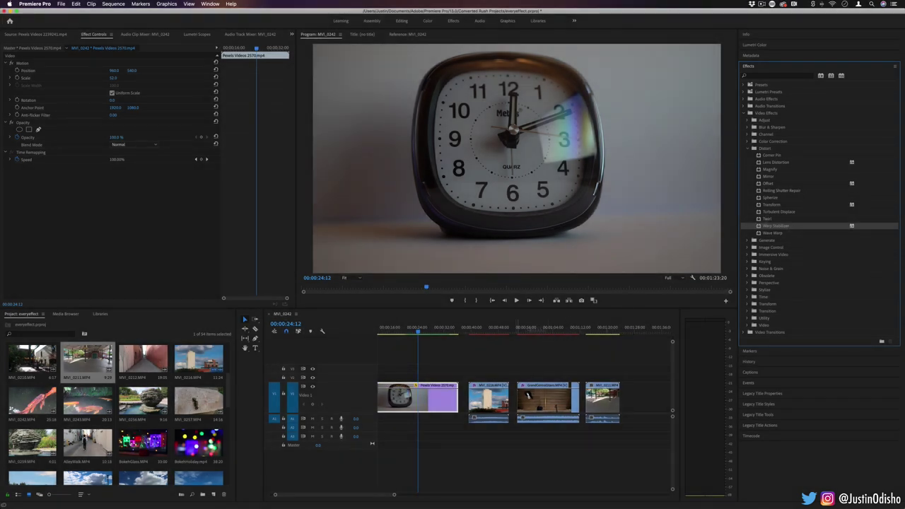
{"action": "left_click", "coordinate": [600, 329]}
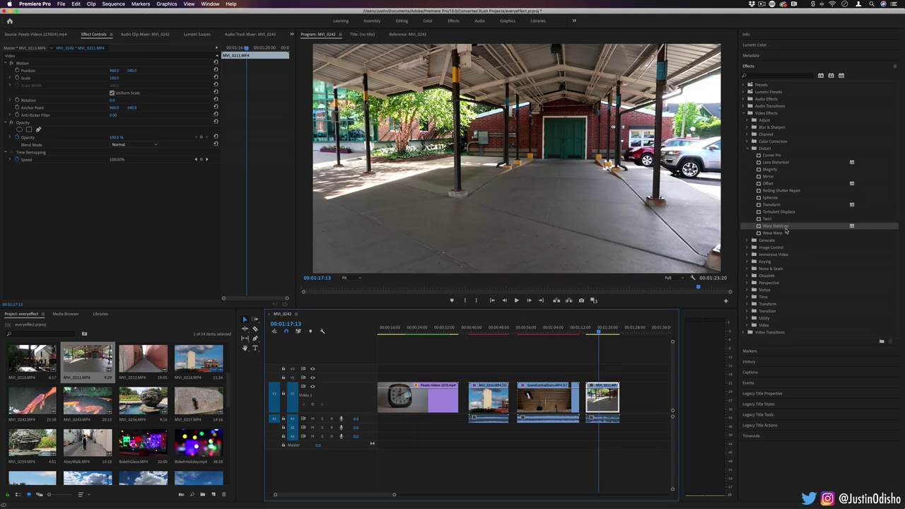
{"action": "left_click_drag", "start_coordinate": [785, 227], "coordinate": [600, 400]}
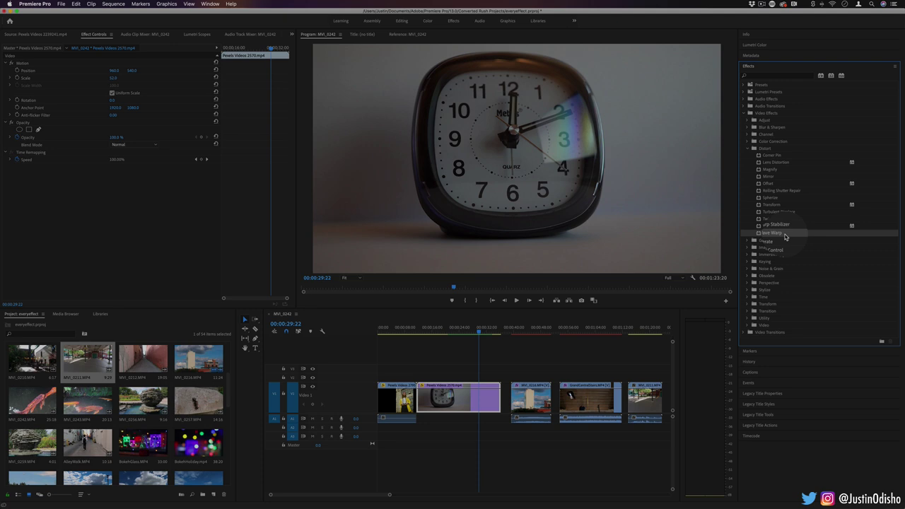
Step: Apply the Wave Warp effect to the clock clip and preview it from about 00:00:22:07
{"action": "left_click_drag", "start_coordinate": [785, 233], "coordinate": [478, 401]}
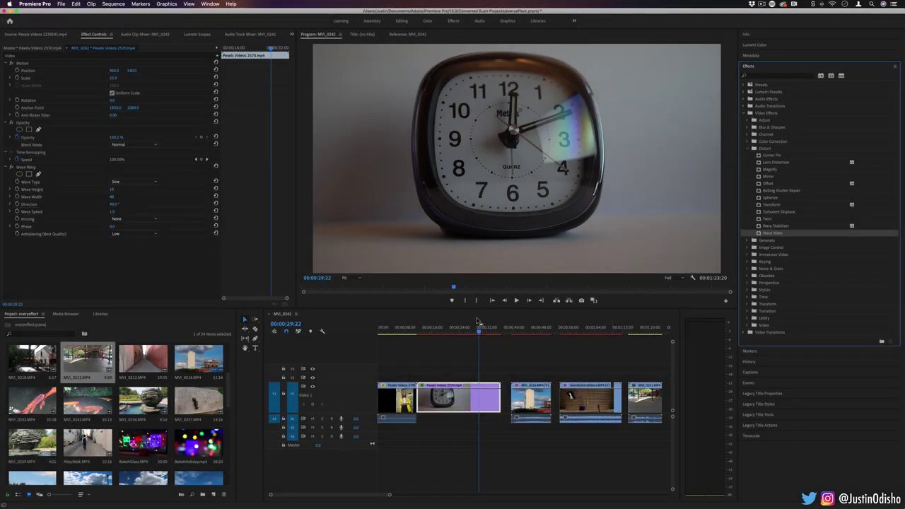
{"action": "left_click_drag", "start_coordinate": [478, 327], "coordinate": [454, 332]}
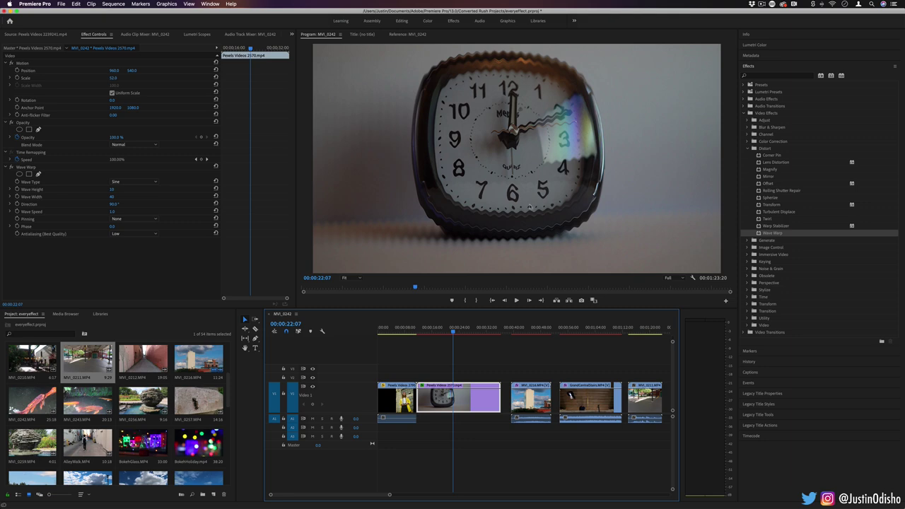
{"action": "key", "text": "space"}
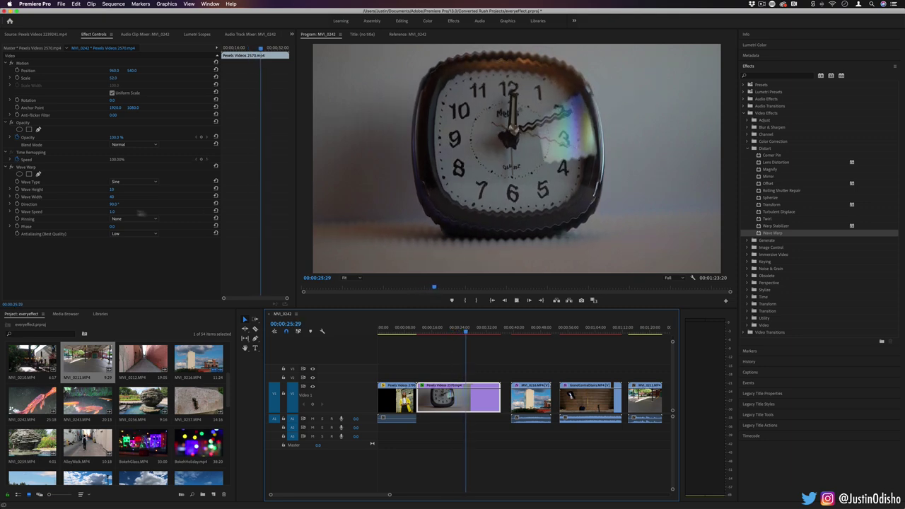
{"action": "key", "text": "space"}
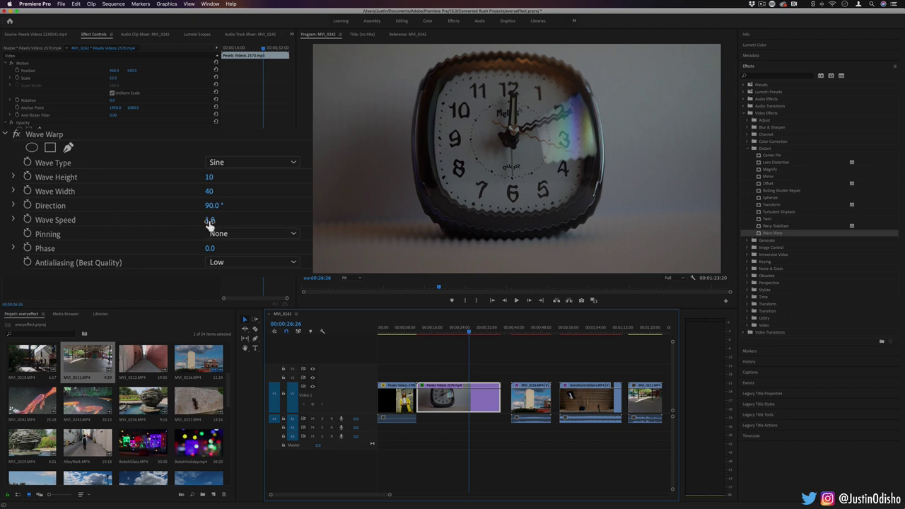
Step: Set the clock clip's Wave Speed to 0 and play it briefly
{"action": "left_click", "coordinate": [209, 221]}
{"action": "type", "text": "0"}
{"action": "key", "text": "Return"}
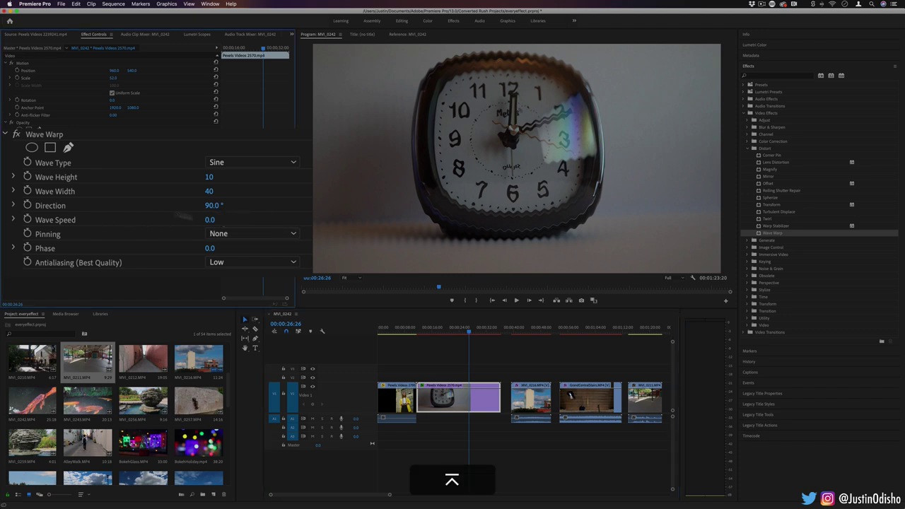
{"action": "key", "text": "space"}
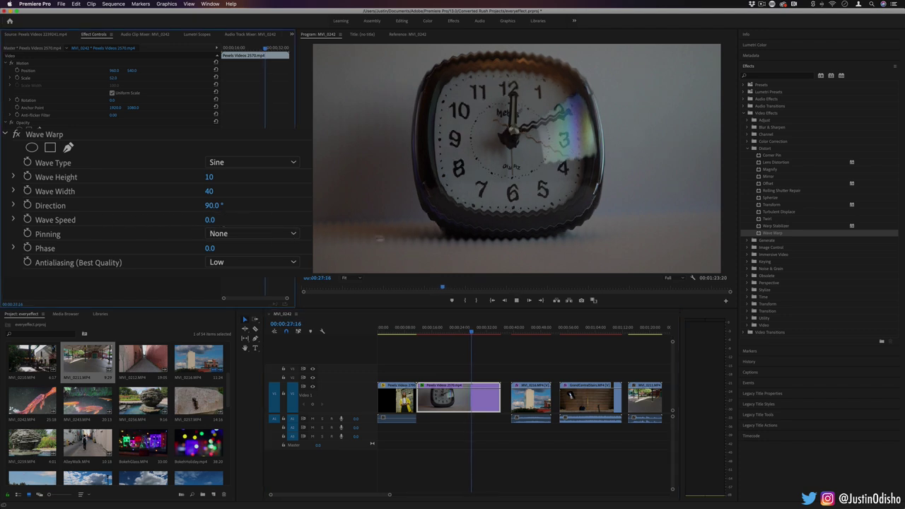
{"action": "key", "text": "space"}
Step: Set the clock clip's Wave Speed to 10 and preview the faster wave motion
{"action": "left_click", "coordinate": [223, 218]}
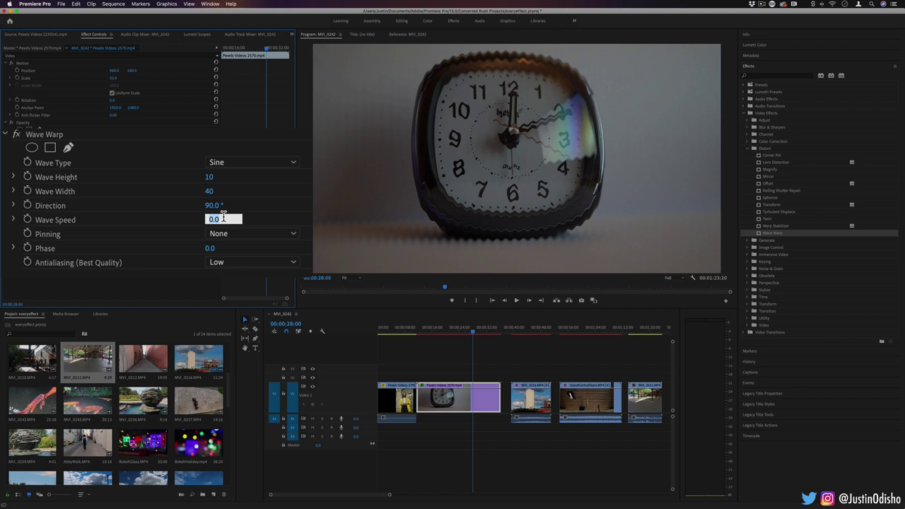
{"action": "type", "text": "10"}
{"action": "key", "text": "Return"}
{"action": "key", "text": "space"}
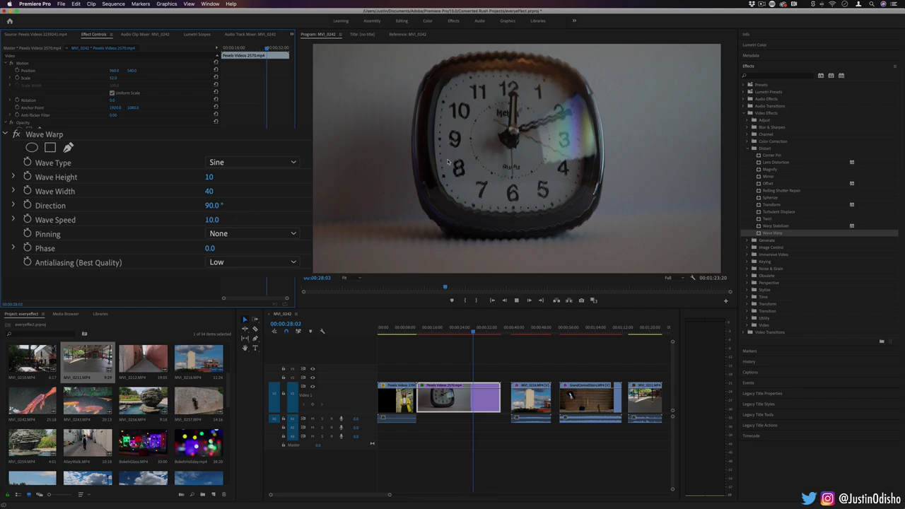
{"action": "key", "text": "space"}
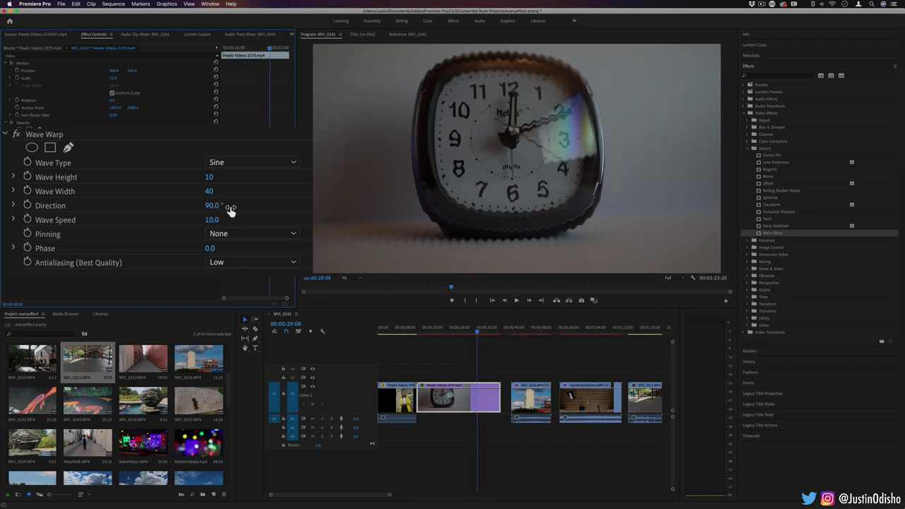
Step: Raise the Wave Warp effect's Wave Width to about 995 and its Wave Height to about 157
{"action": "left_click_drag", "start_coordinate": [209, 178], "coordinate": [191, 177]}
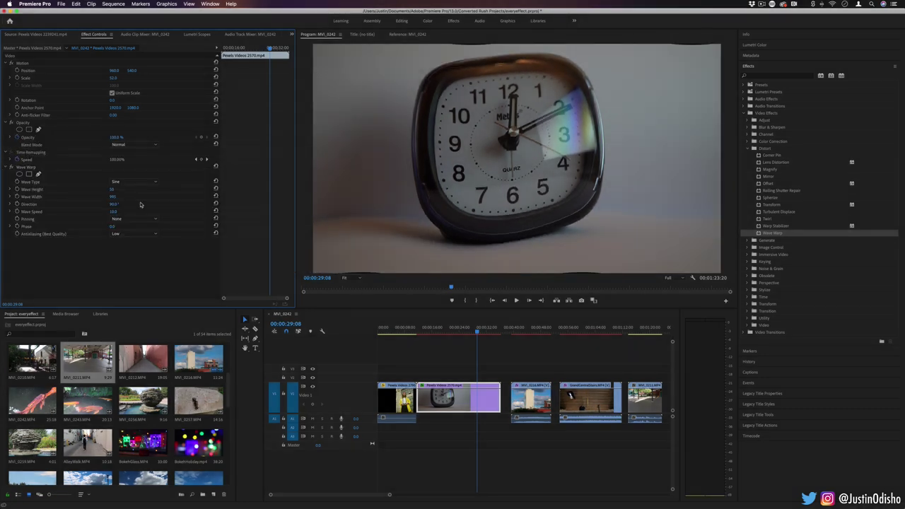
{"action": "left_click_drag", "start_coordinate": [111, 191], "coordinate": [414, 35]}
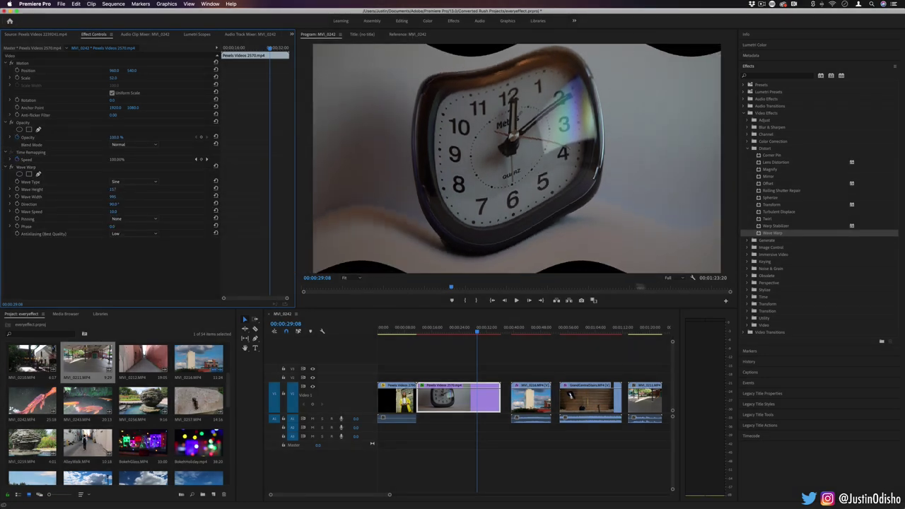
Step: Set the Wave Warp Pinning to All Edges and preview the clock clip
{"action": "left_click", "coordinate": [134, 219]}
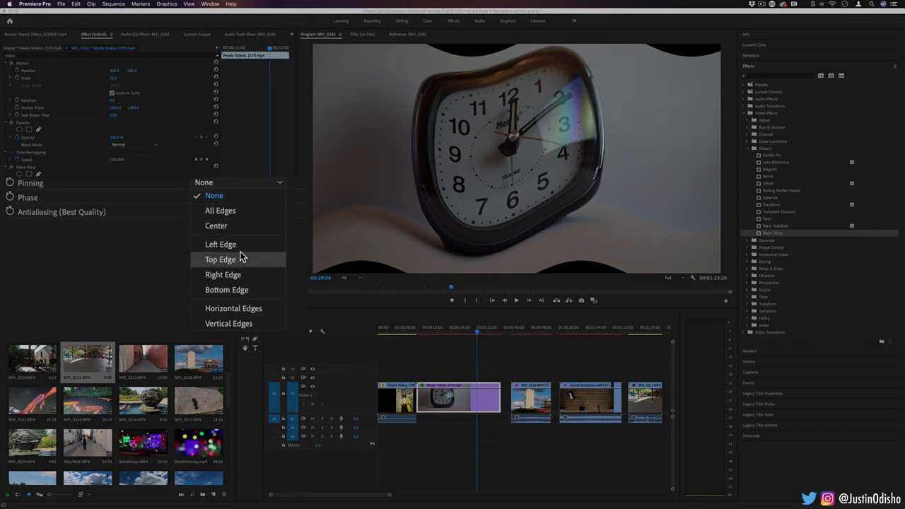
{"action": "left_click", "coordinate": [238, 212]}
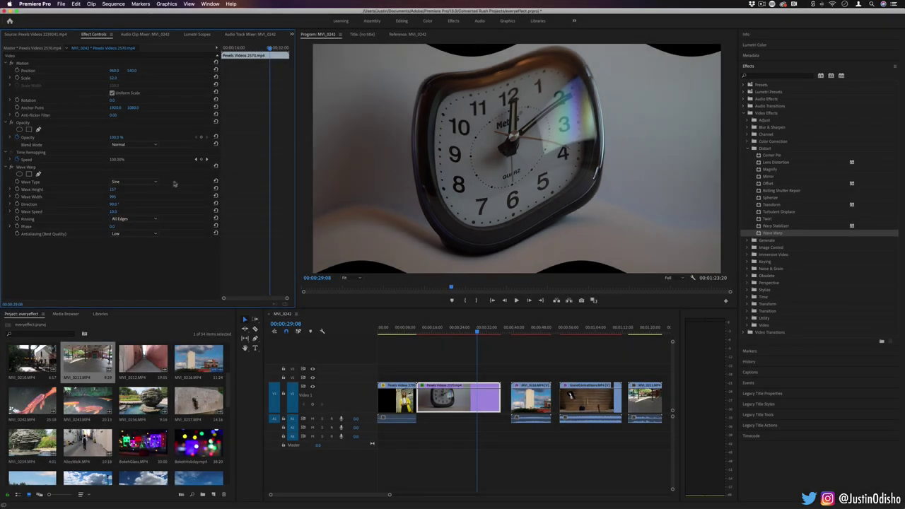
{"action": "key", "text": "space"}
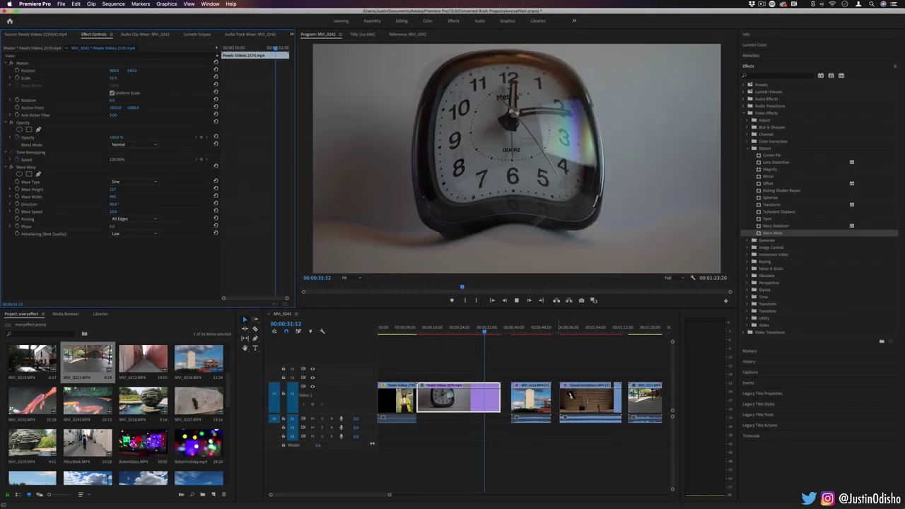
{"action": "key", "text": "space"}
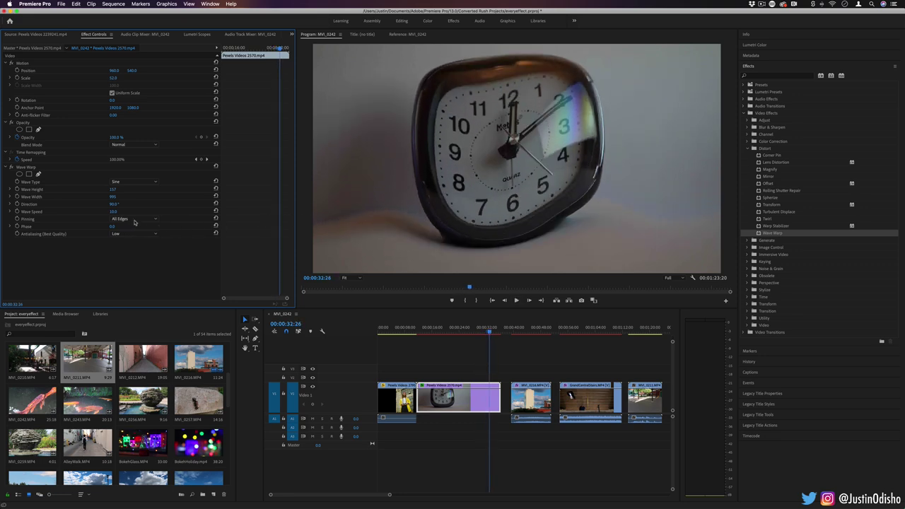
Step: Change the Wave Warp's Wave Type to Circle and play the clock clip
{"action": "left_click", "coordinate": [131, 182]}
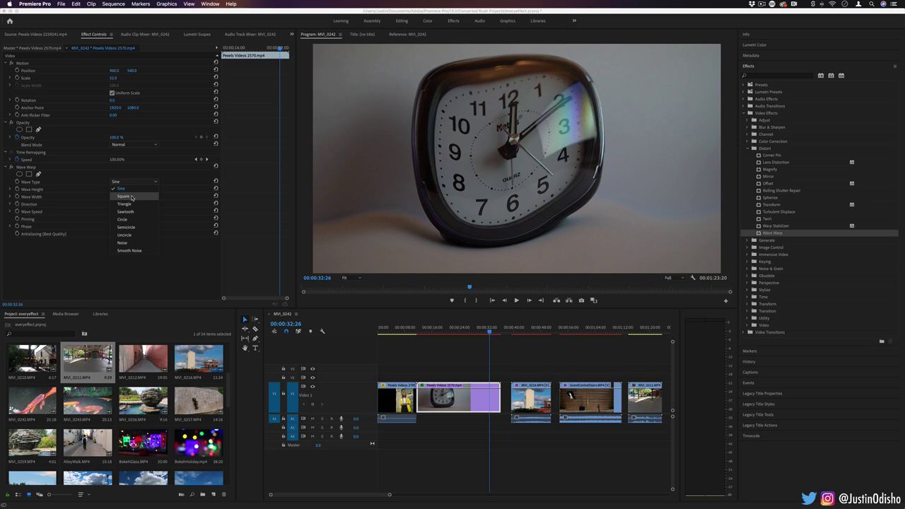
{"action": "left_click", "coordinate": [121, 219]}
{"action": "key", "text": "space"}
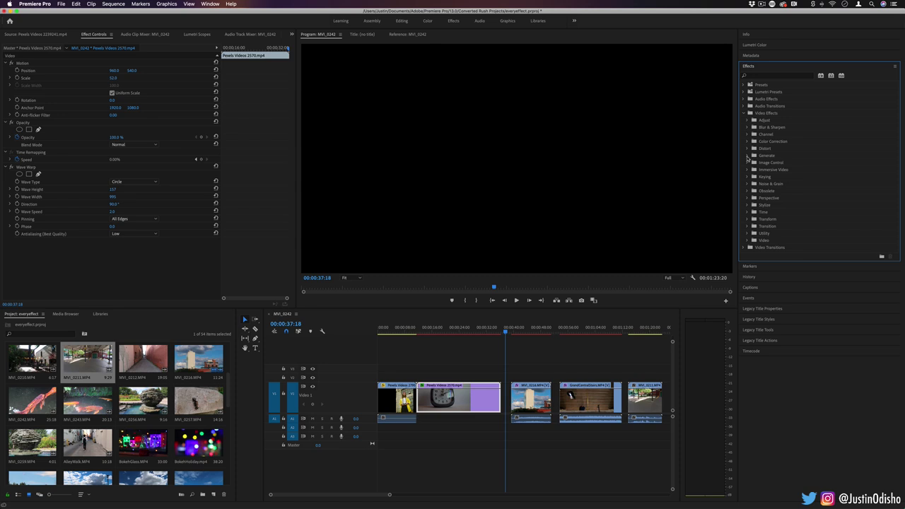
Step: Expand the Generate category of the video effects
{"action": "left_click", "coordinate": [747, 157]}
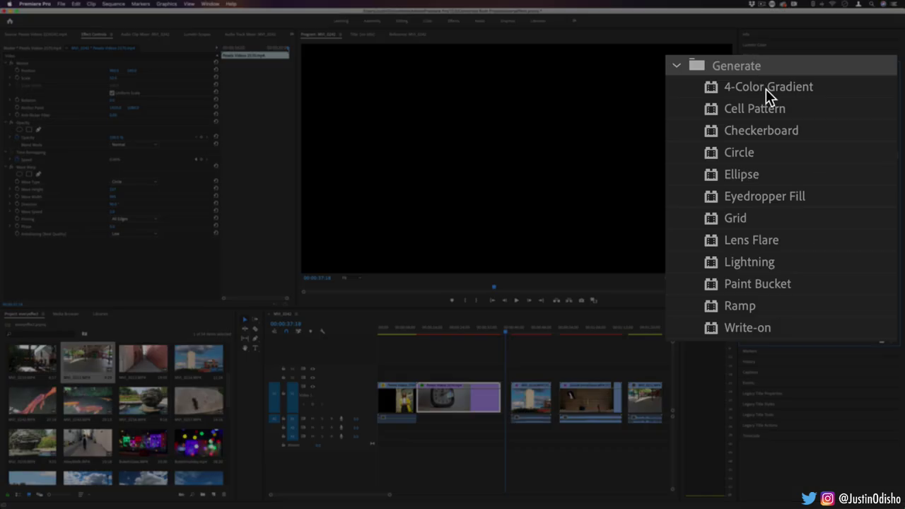